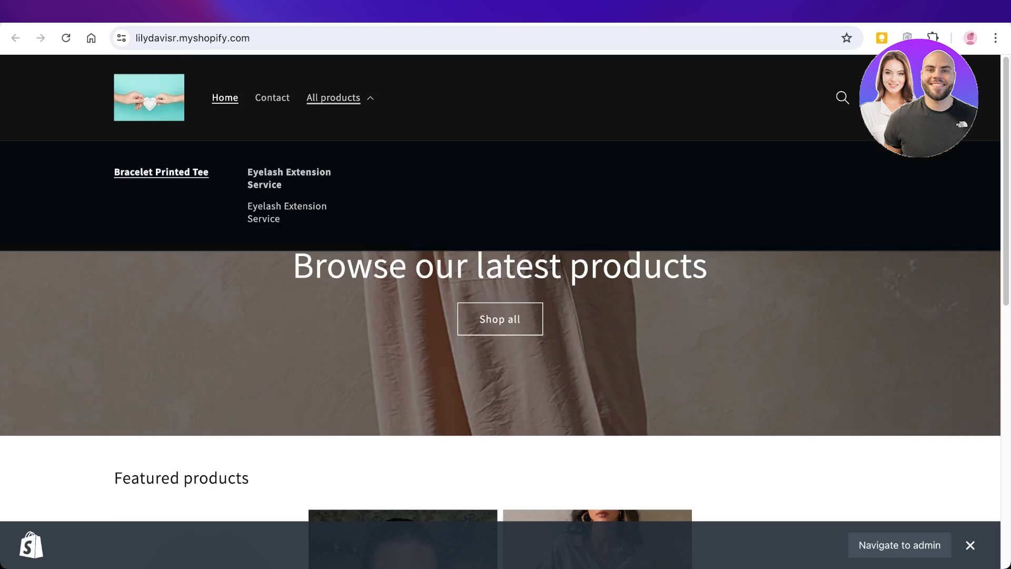
- Open the Bracelet Printed Tee product page on the storefront and review its color and size options
left_click(161, 172)
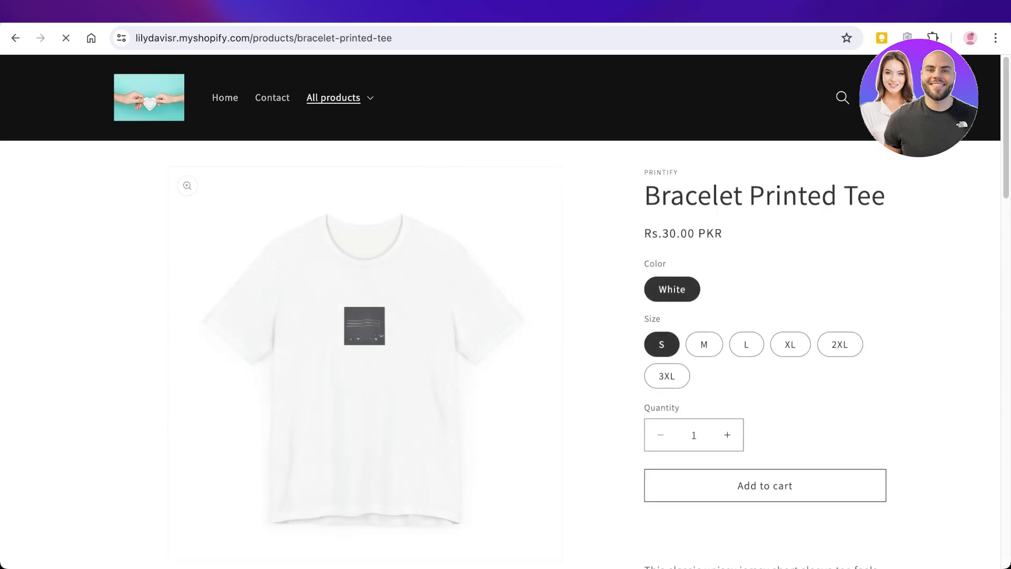
scroll(505, 295, "down", 2)
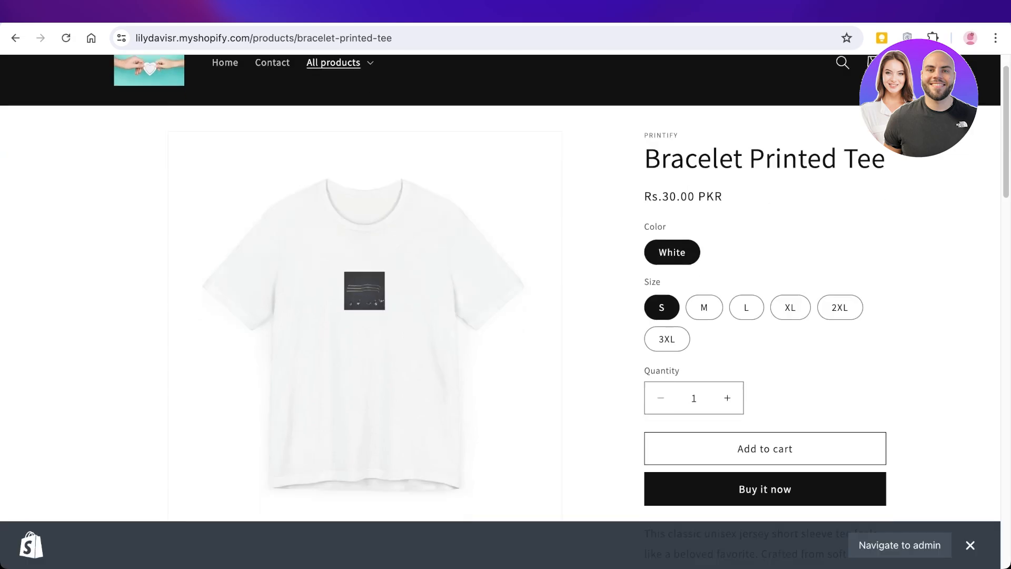
scroll(505, 295, "up", 2)
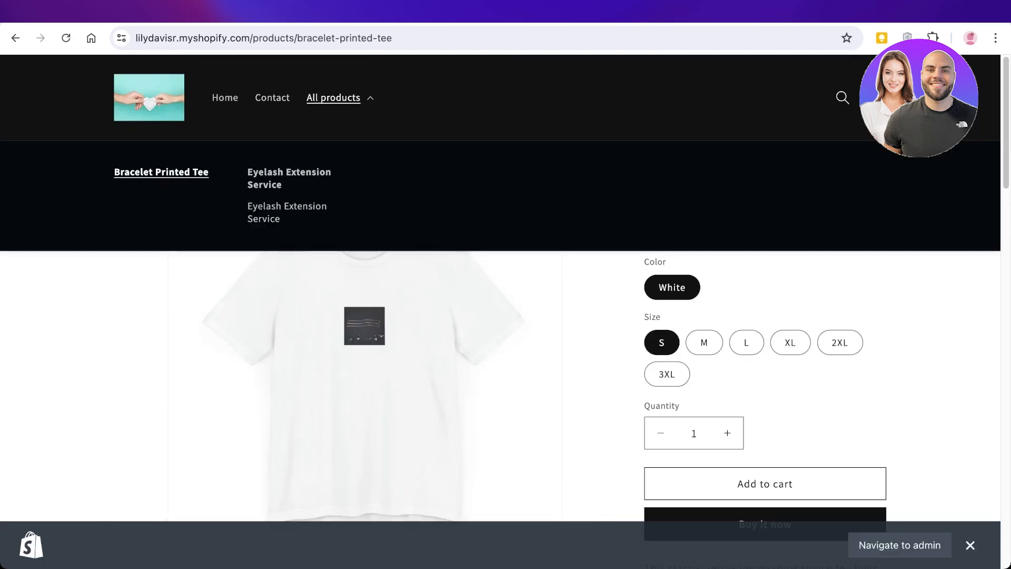
- Return to the storefront, view the full Products page and examine the options of its Availability filter
left_click(225, 98)
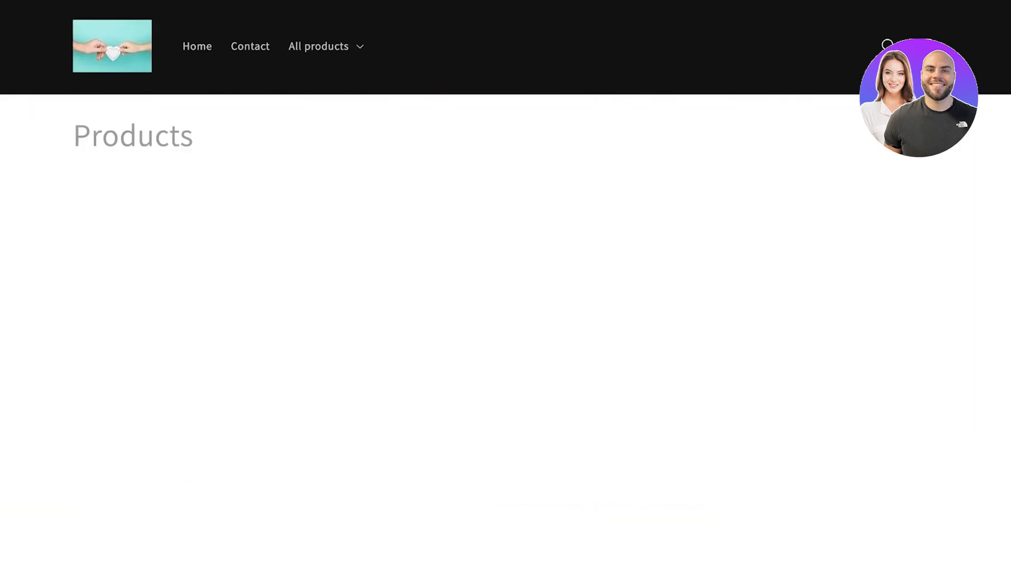
scroll(505, 285, "down", 3)
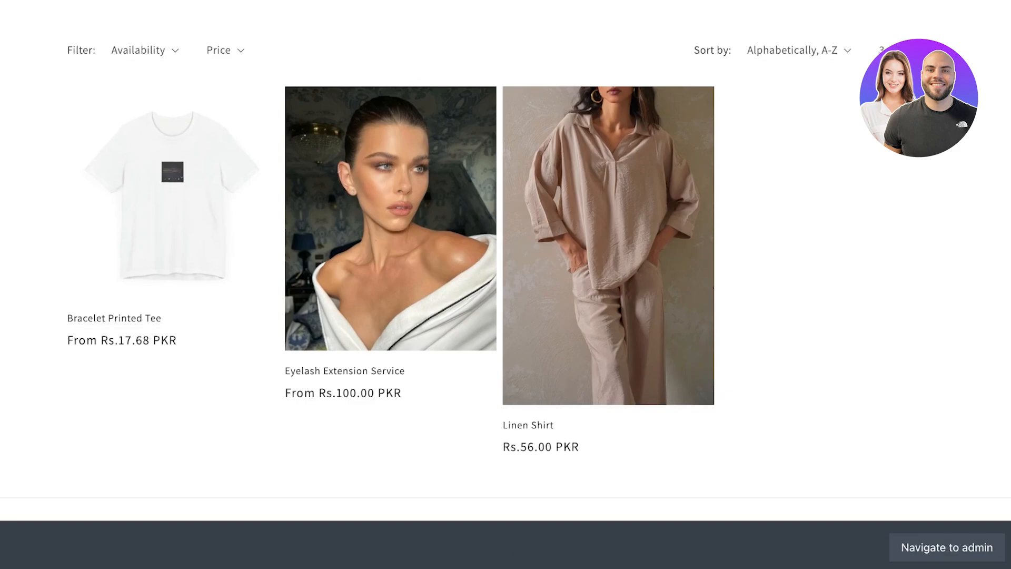
left_click(138, 50)
scroll(506, 284, "up", 3)
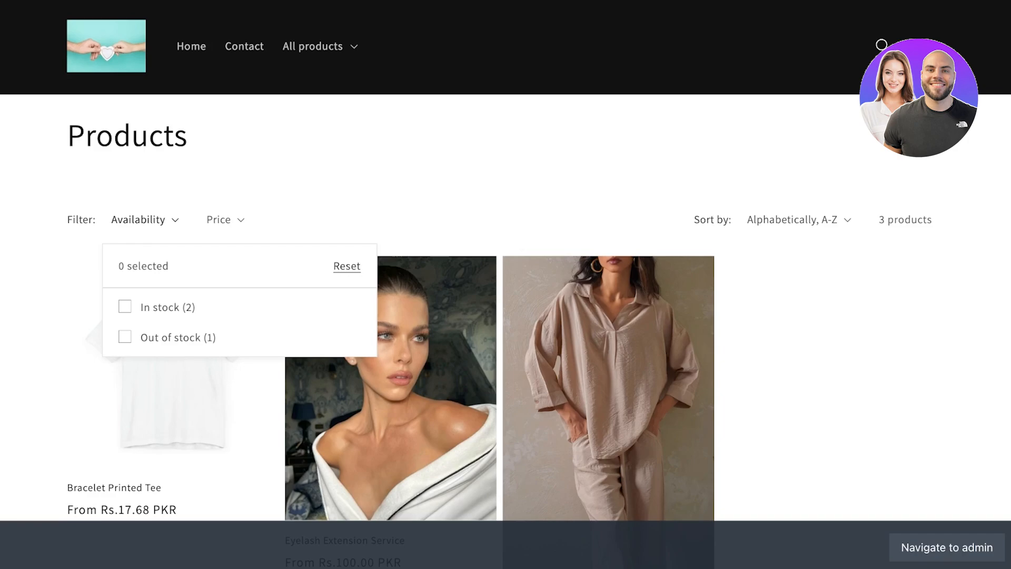
left_click(145, 220)
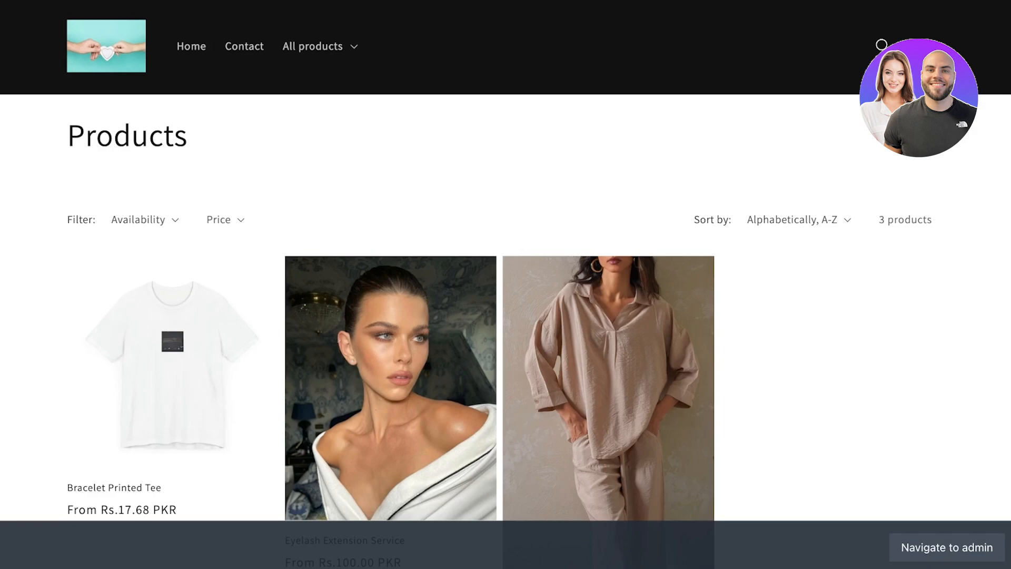
scroll(506, 316, "down", 1)
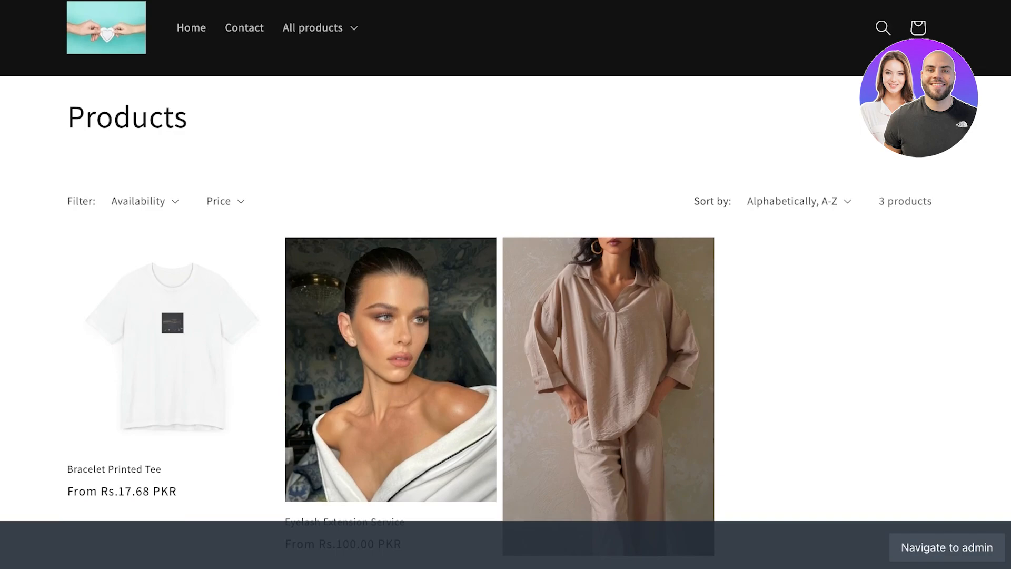
left_click(138, 201)
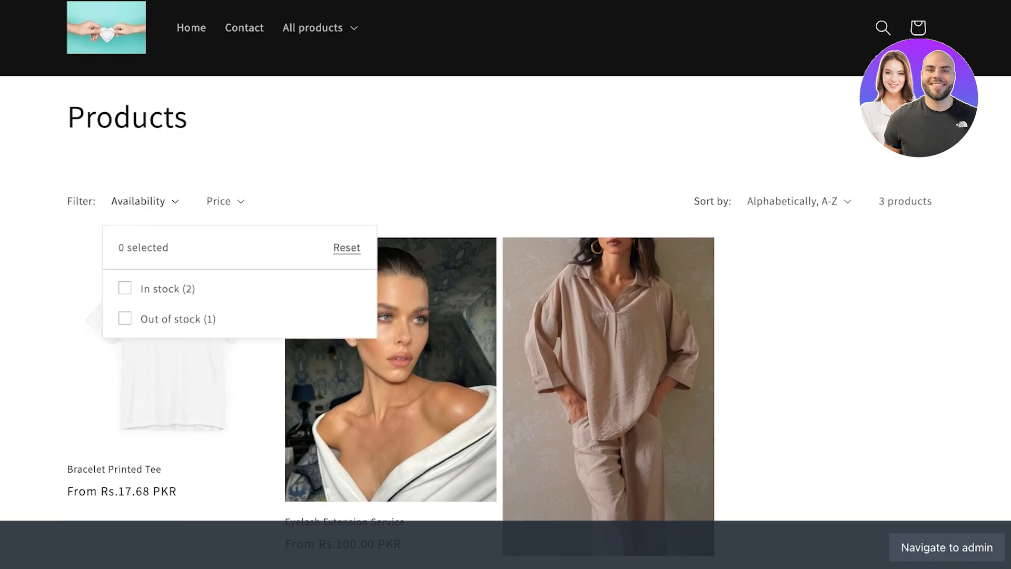
key("Escape")
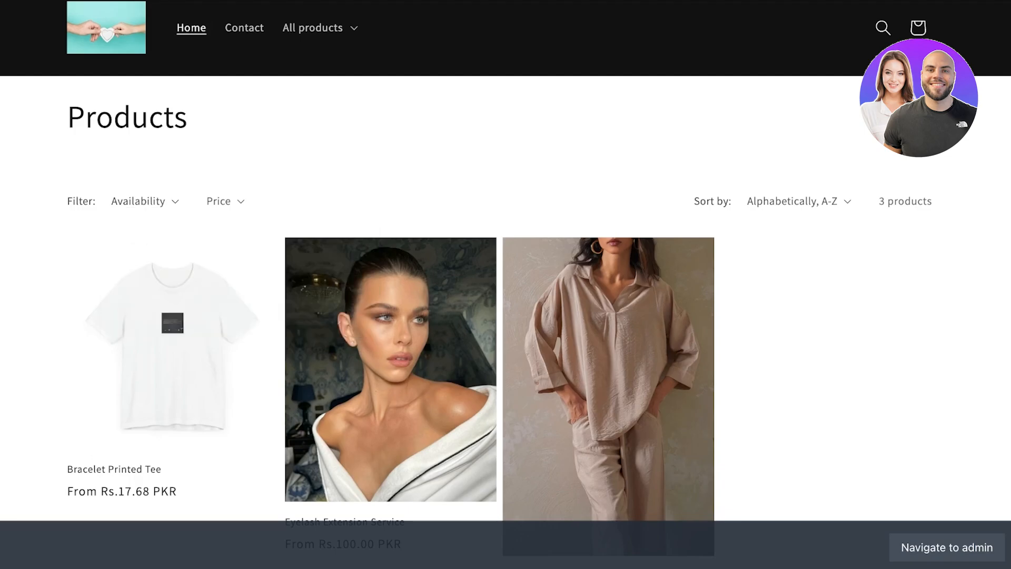
- Go back to the storefront's homepage and look through its featured products and email signup section
left_click(191, 28)
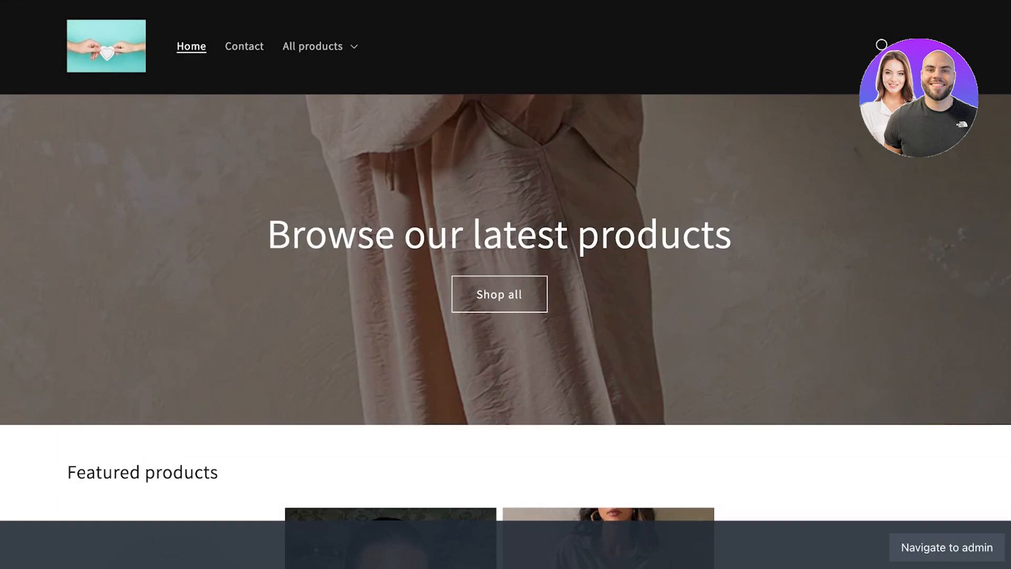
scroll(506, 284, "down", 15)
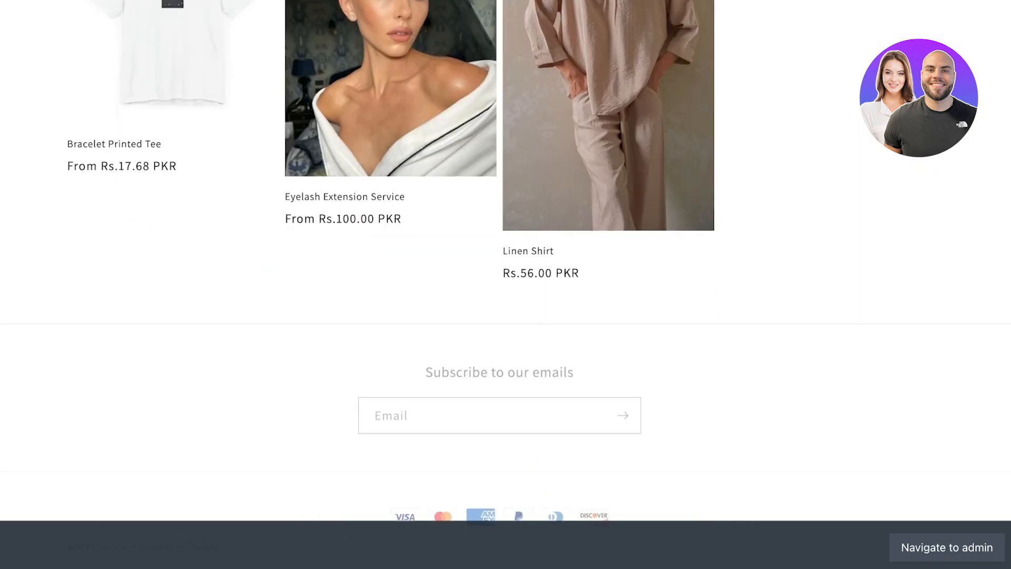
scroll(506, 284, "up", 12)
scroll(505, 285, "up", 3)
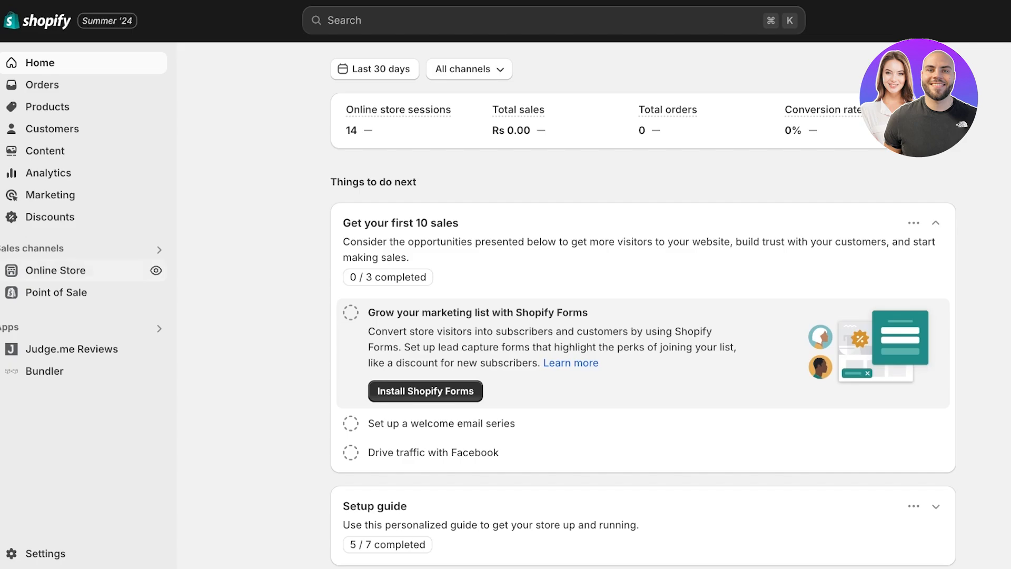
- Switch to the Shopify admin and review the Online Store's current theme and theme library
left_click(55, 270)
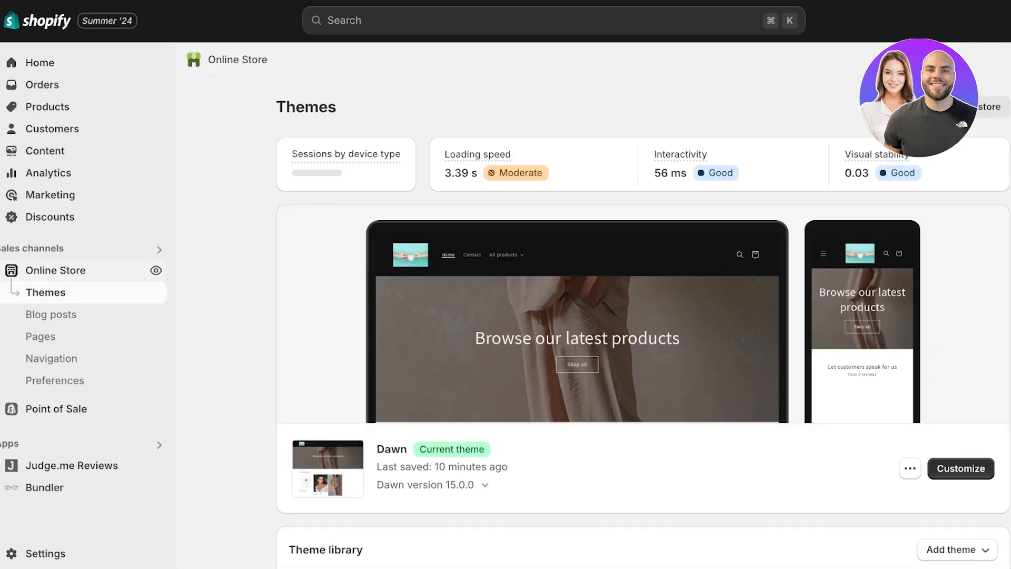
scroll(643, 306, "down", 3)
scroll(643, 305, "down", 3)
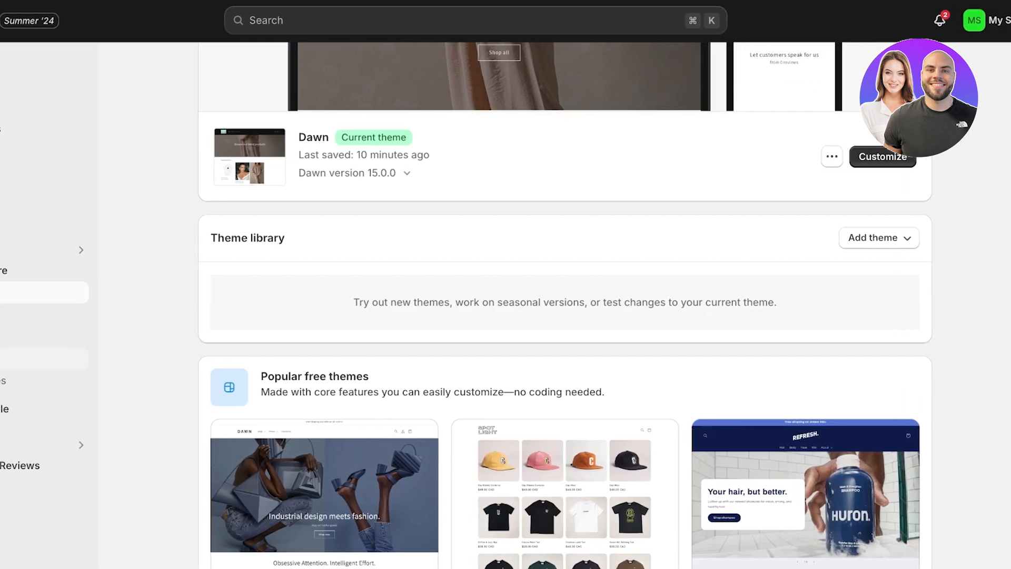
- Go from the Online Store's Navigation settings to the Search & Discovery app and pin the app
left_click(51, 359)
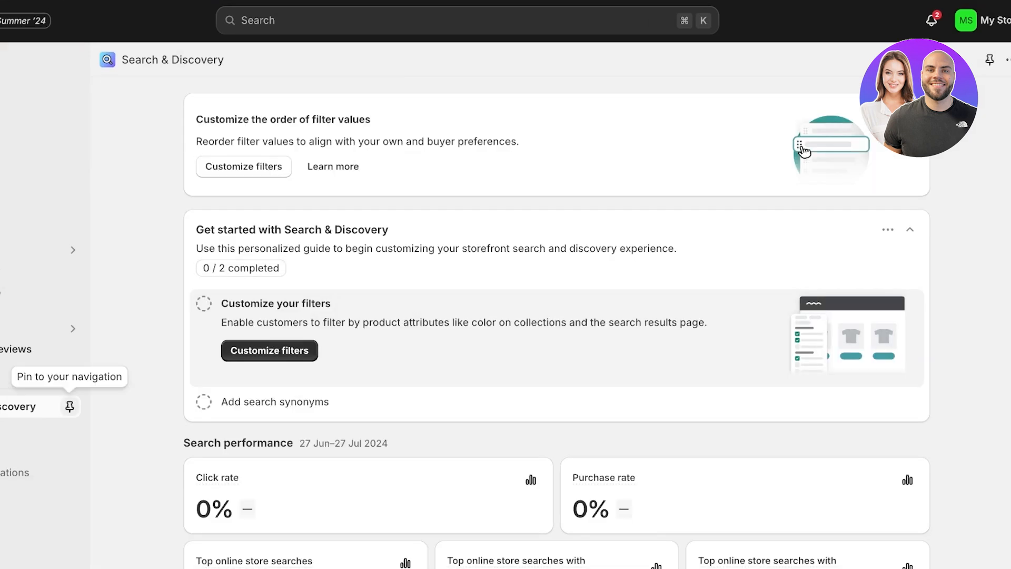
left_click(70, 407)
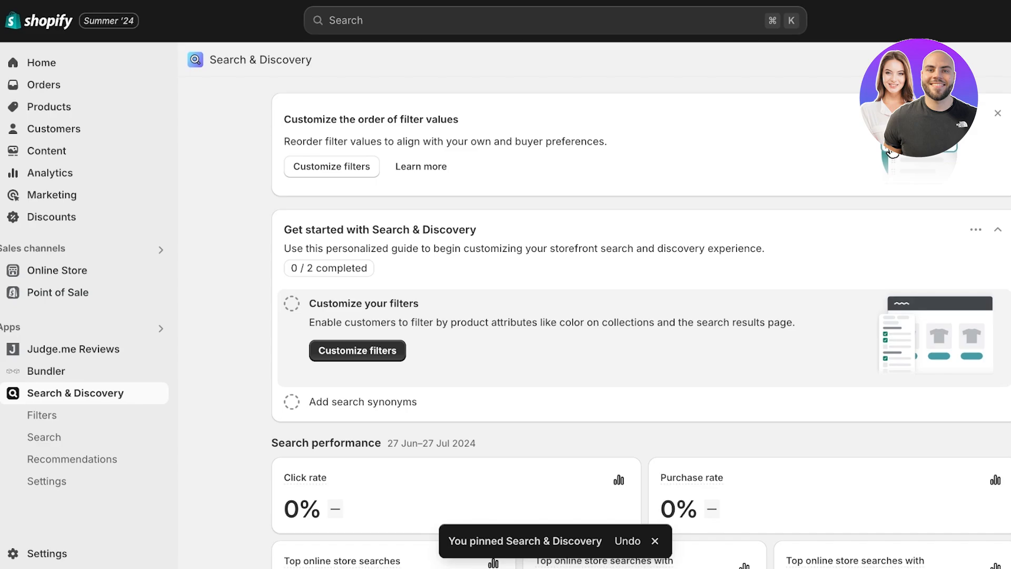
- Review the Search & Discovery overview, including the search synonyms guide and the search and recommendation performance reports
scroll(642, 322, "down", 1)
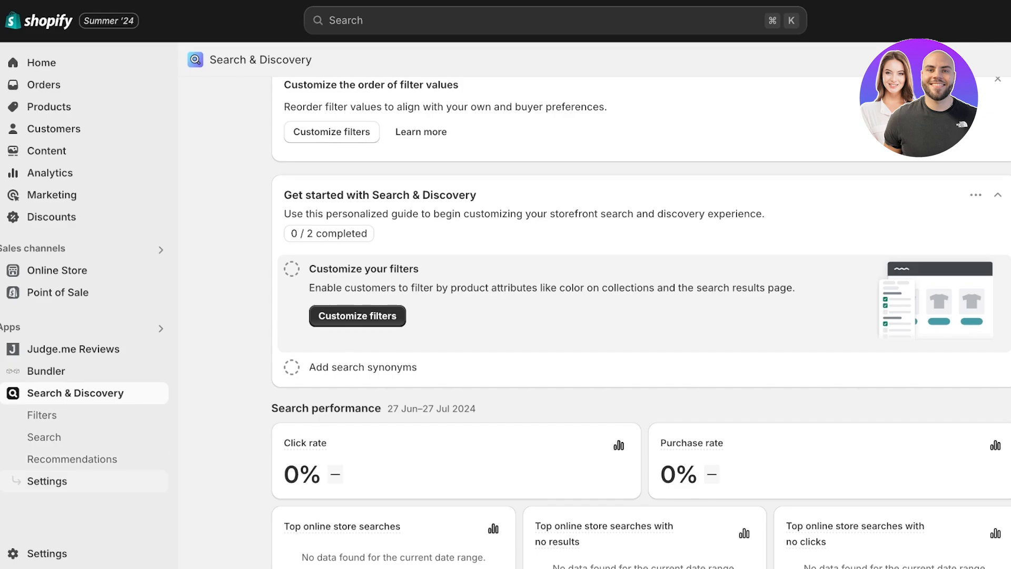
scroll(892, 152, "up", 1)
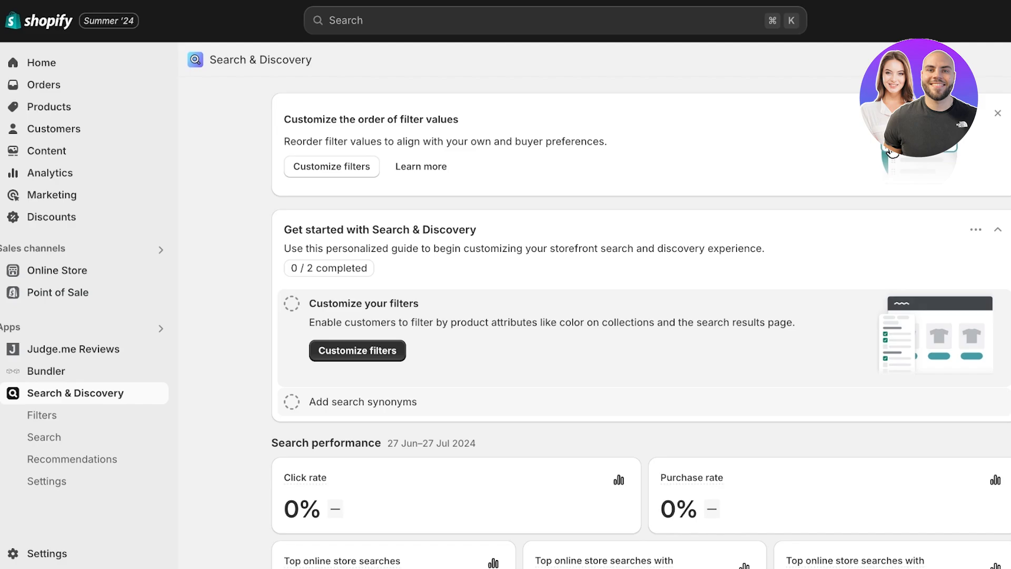
left_click(363, 402)
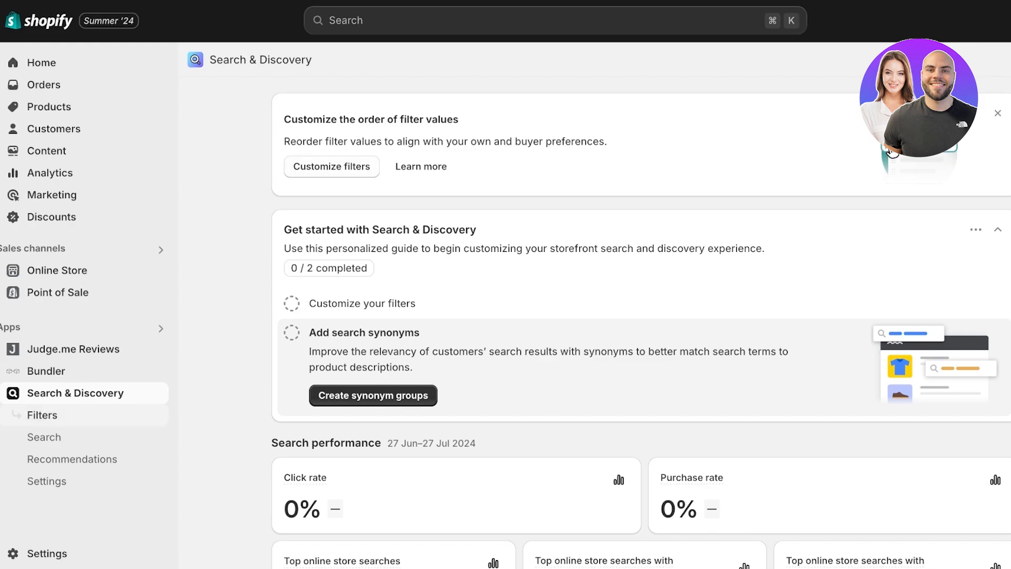
scroll(892, 153, "down", 9)
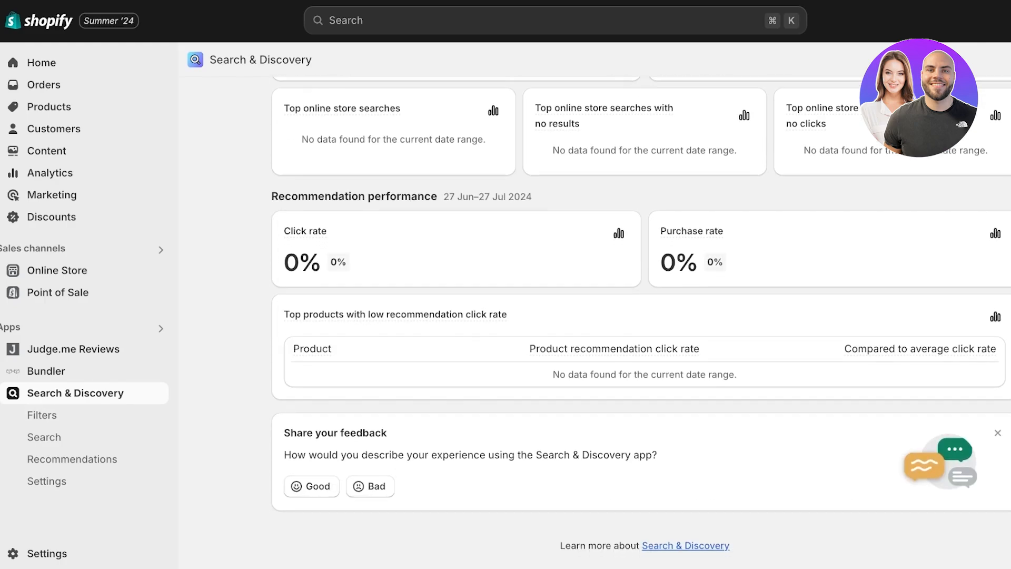
- Add a new filter in Search & Discovery with the Size product option as its source
left_click(42, 415)
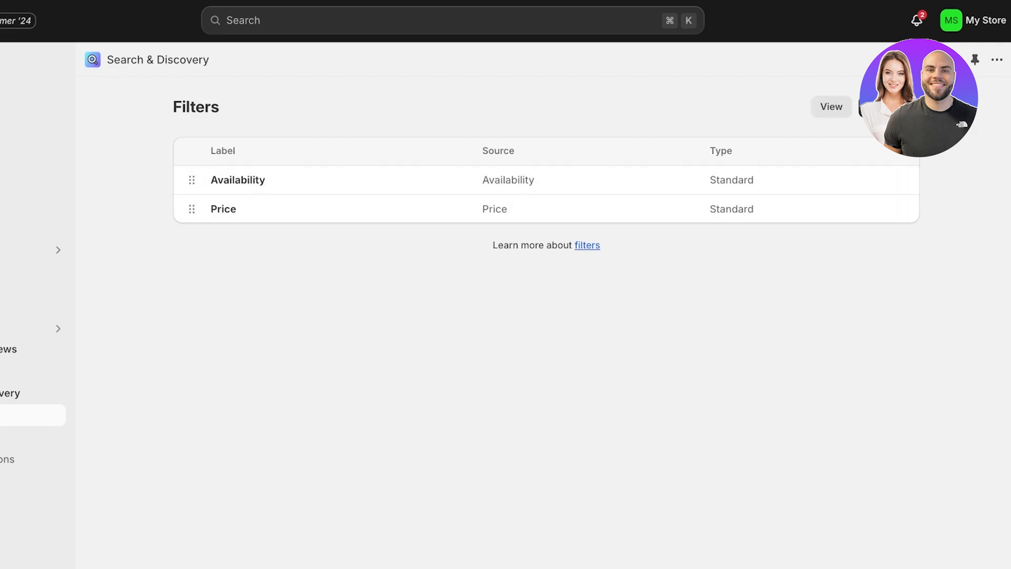
left_click(890, 107)
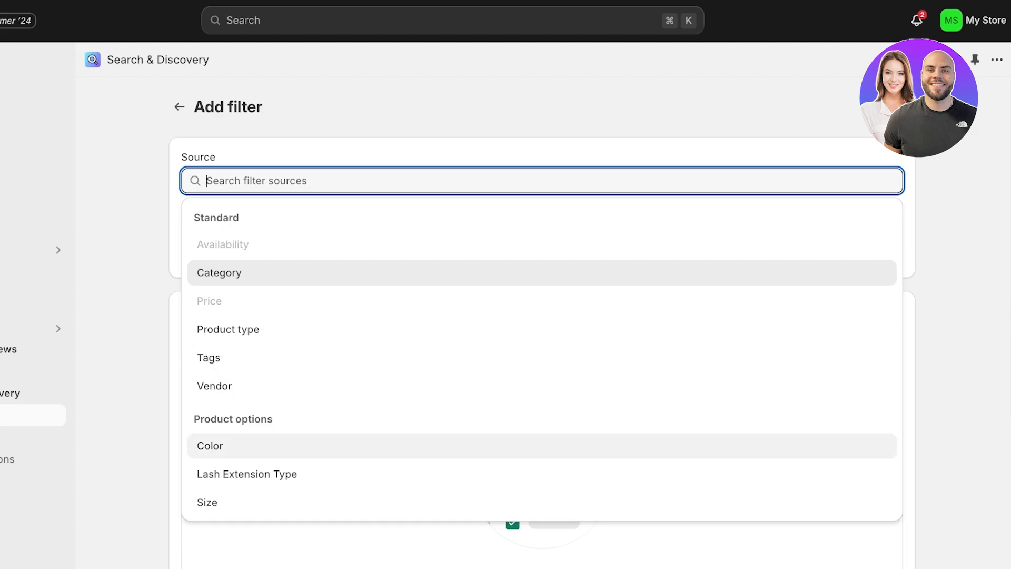
scroll(542, 461, "down", 1)
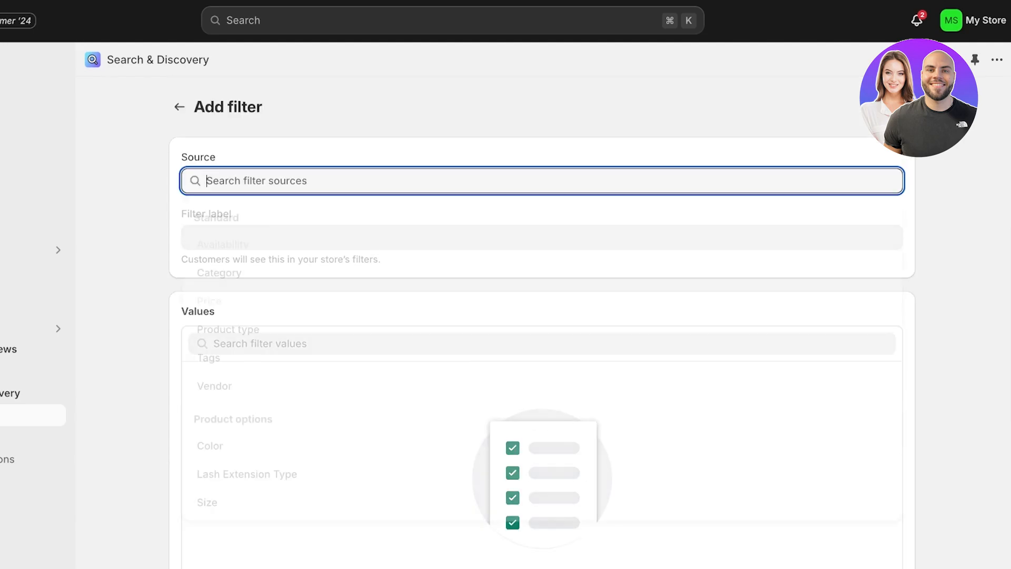
left_click(207, 503)
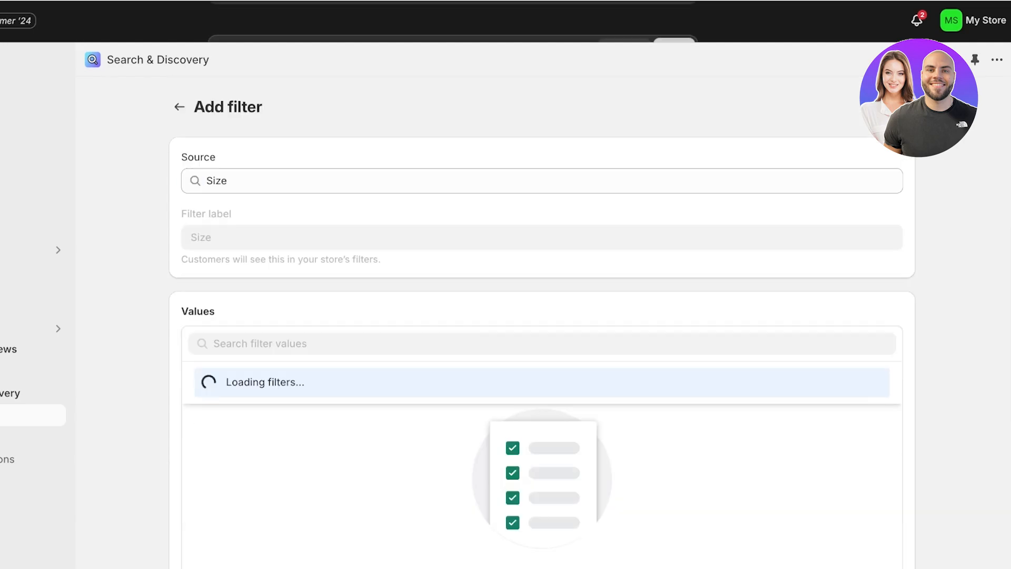
scroll(542, 316, "down", 3)
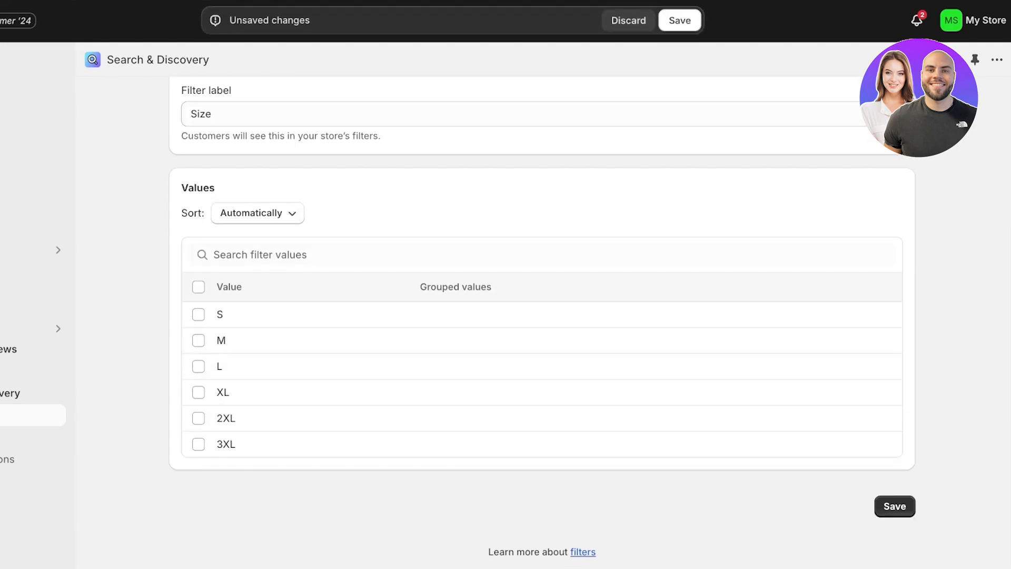
- Select all values of the Size filter, clear the selection, and review the filter's source and label
left_click(198, 287)
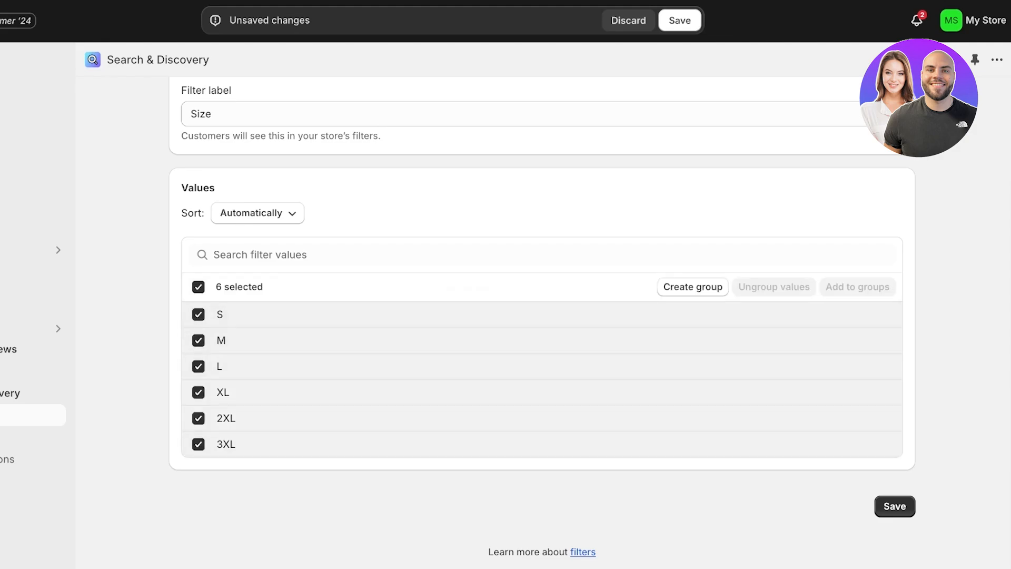
left_click(198, 287)
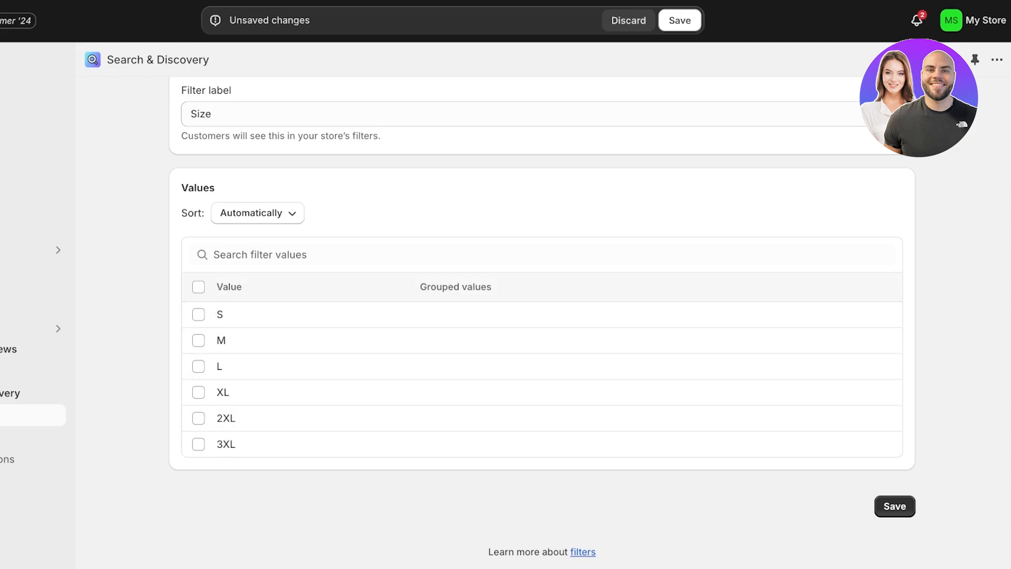
scroll(542, 369, "up", 1)
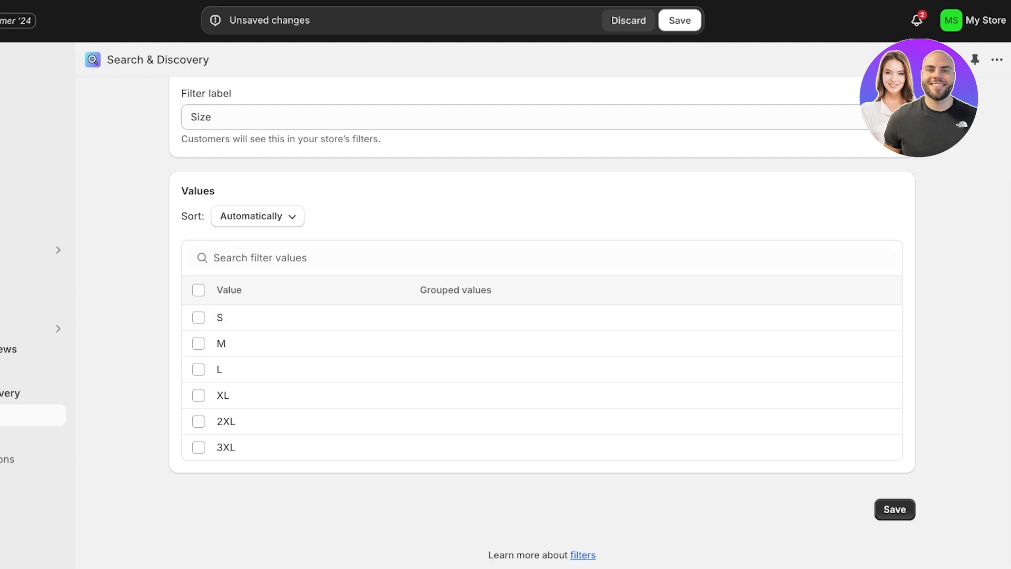
scroll(538, 316, "up", 3)
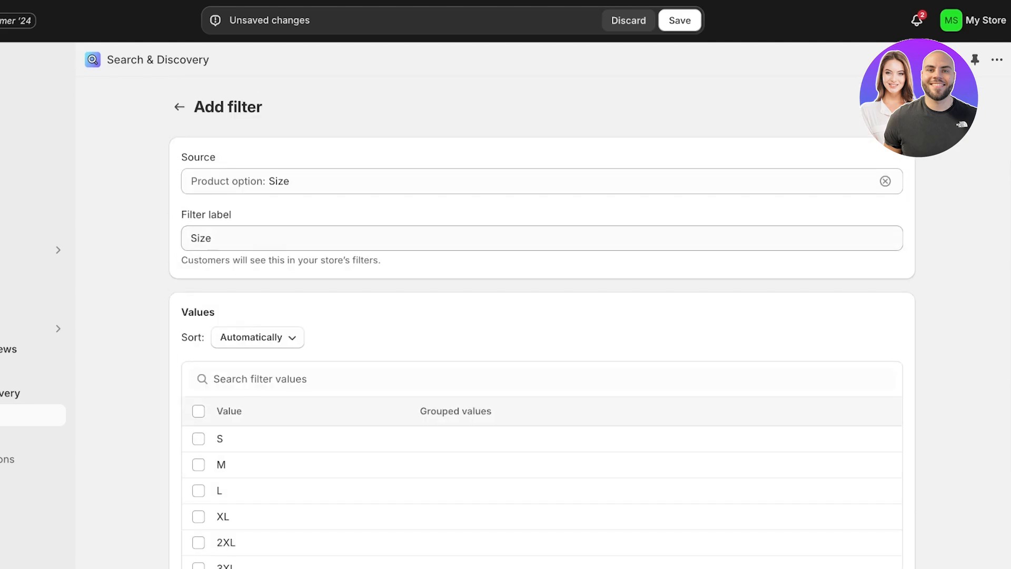
scroll(537, 316, "down", 2)
scroll(537, 392, "down", 1)
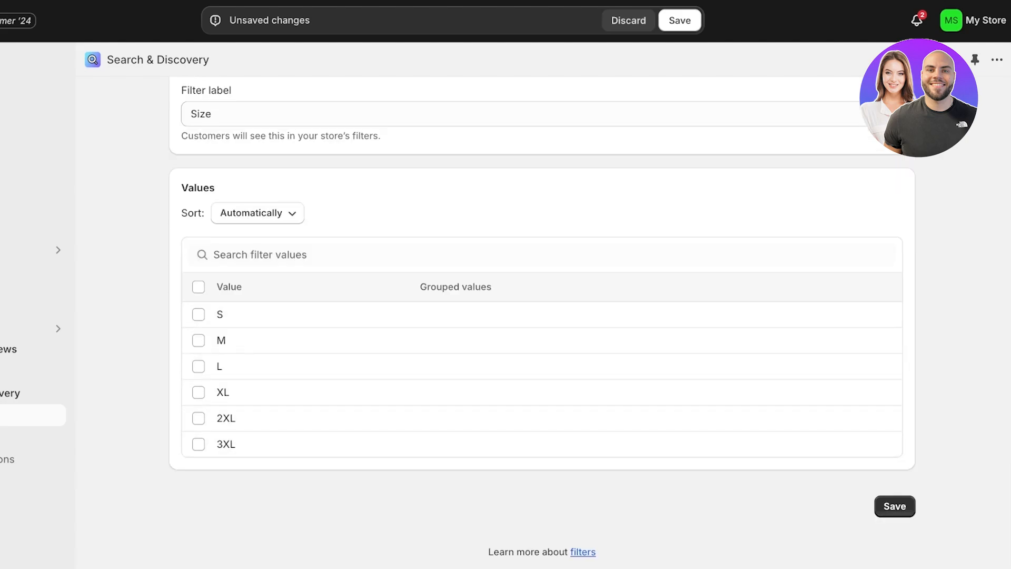
- Check the sorting choices for the Size filter's values, keep Automatically, and save the filter
left_click(258, 213)
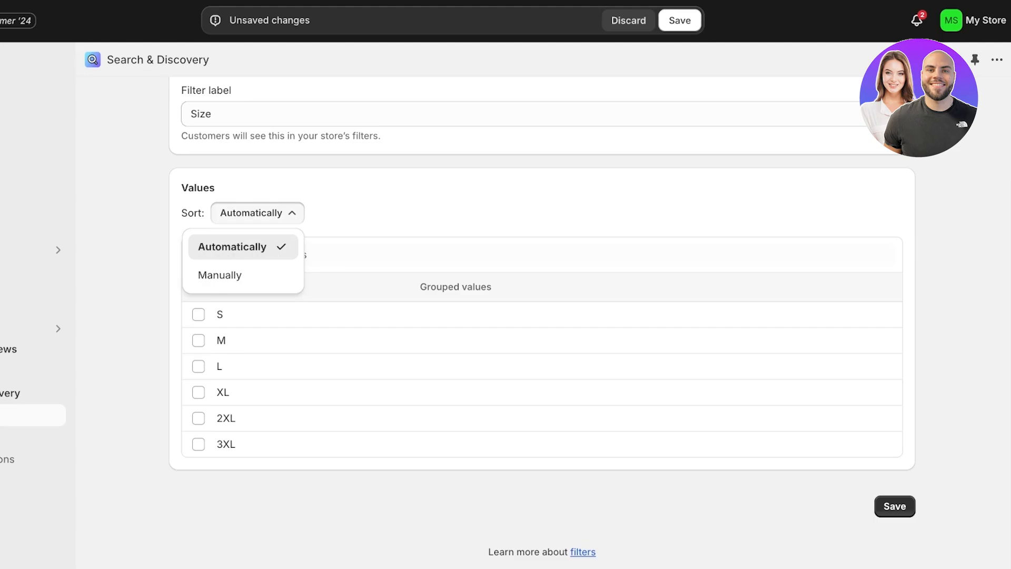
left_click(258, 213)
left_click(895, 506)
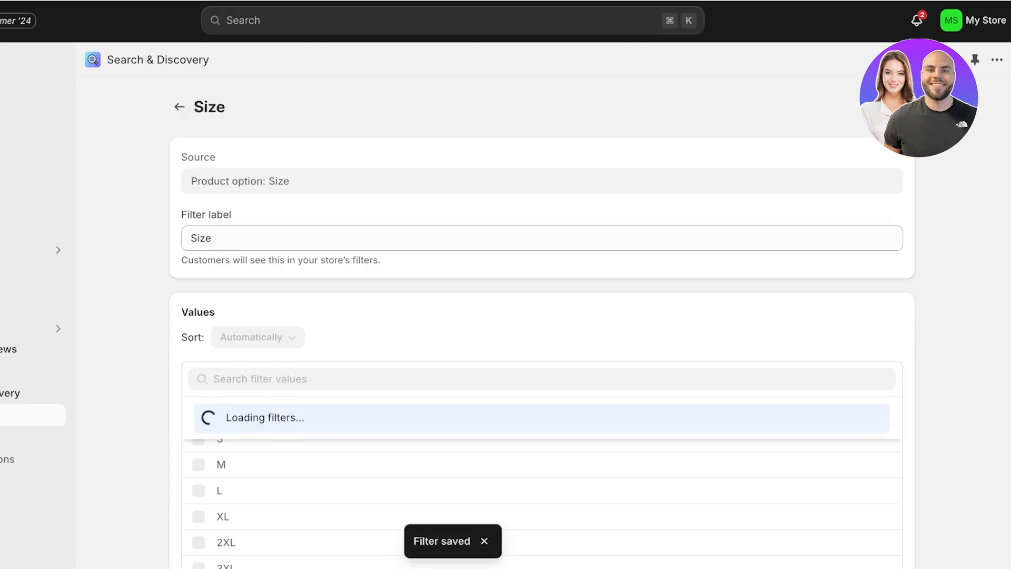
- Add and save a filter with the Color product option as its source, and return to the filter list
left_click(180, 107)
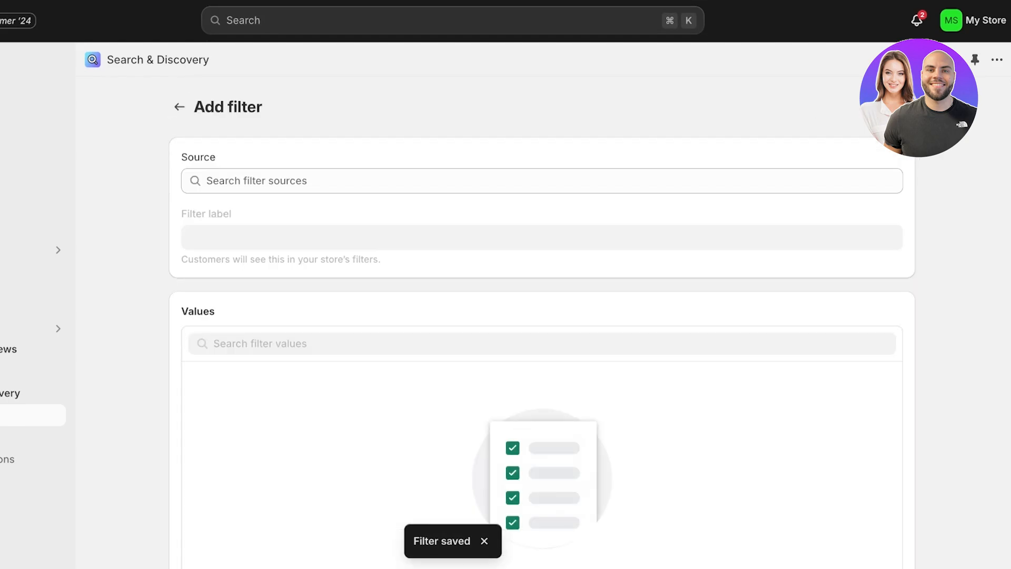
left_click(542, 181)
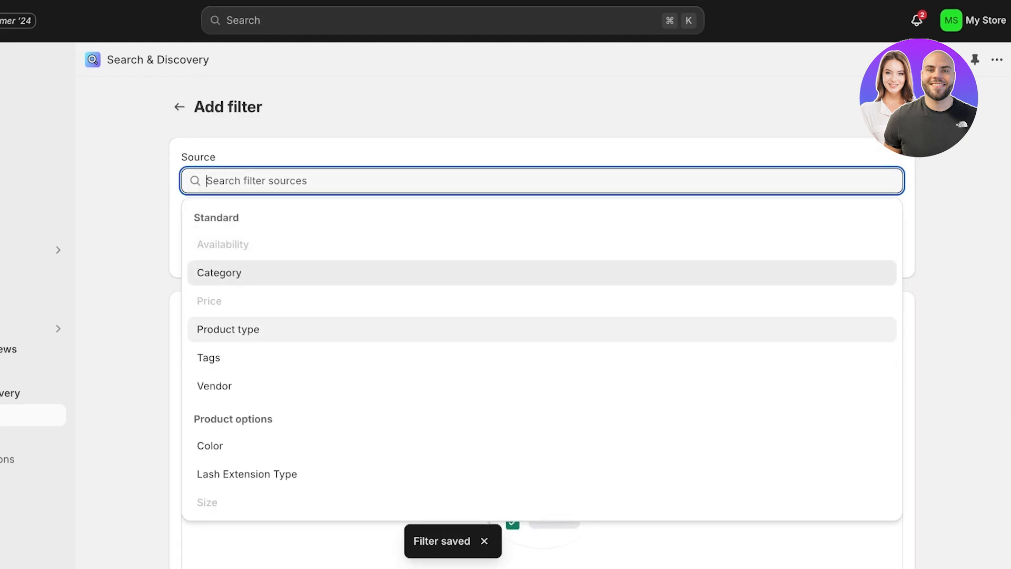
left_click(211, 446)
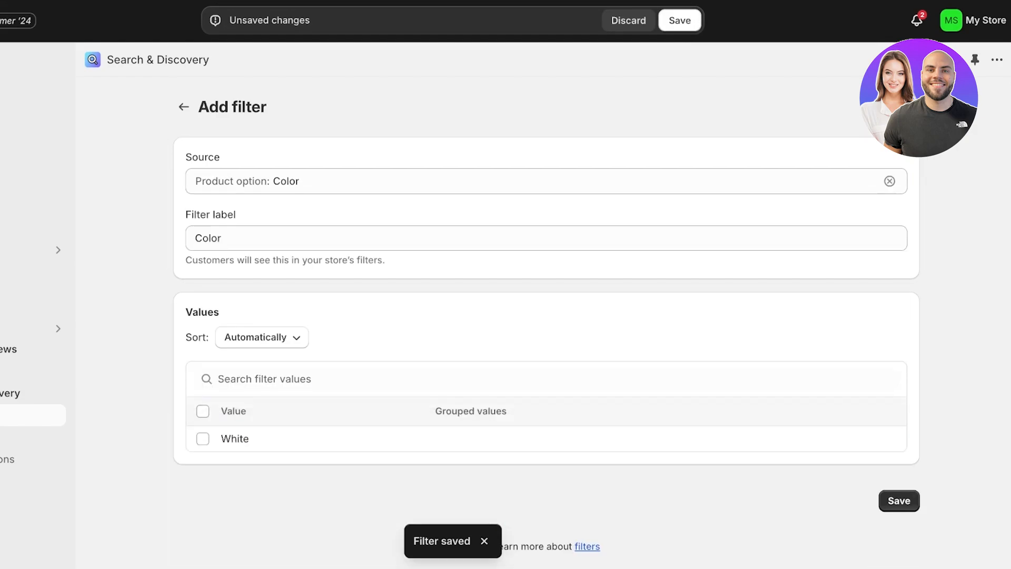
left_click(900, 500)
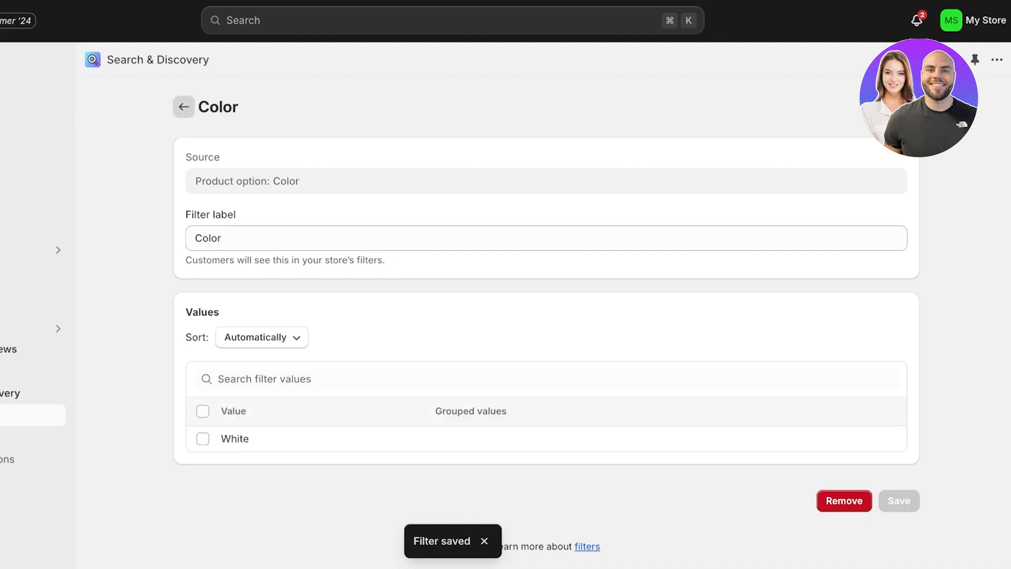
left_click(184, 107)
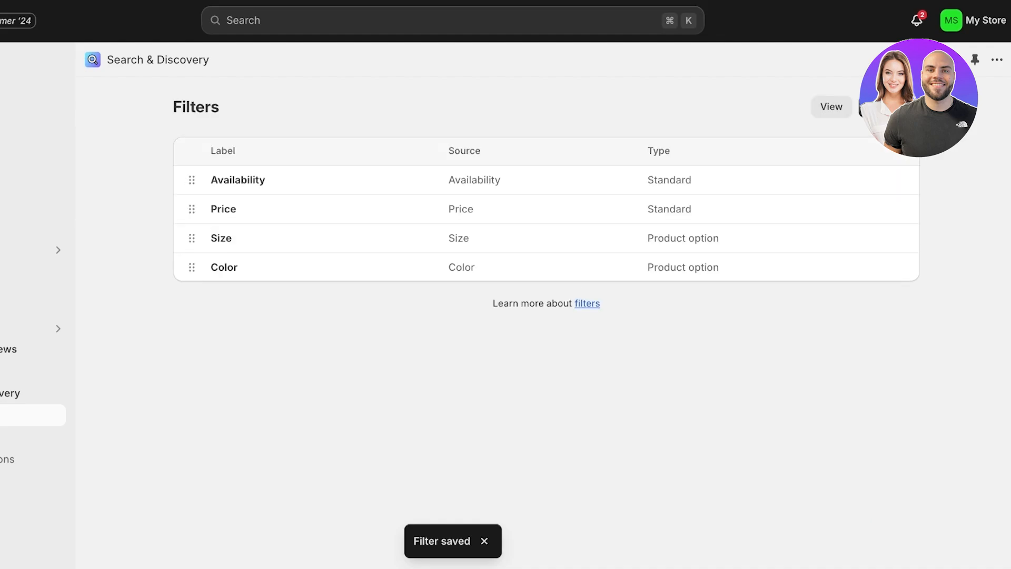
- Try Category as the source of a new filter, and clear that source again
left_click(889, 107)
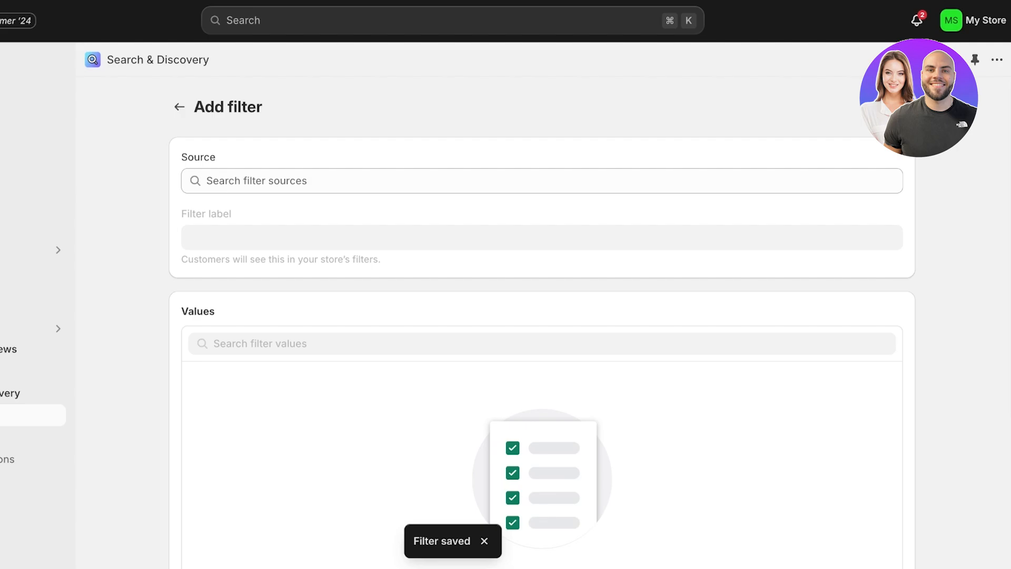
left_click(542, 180)
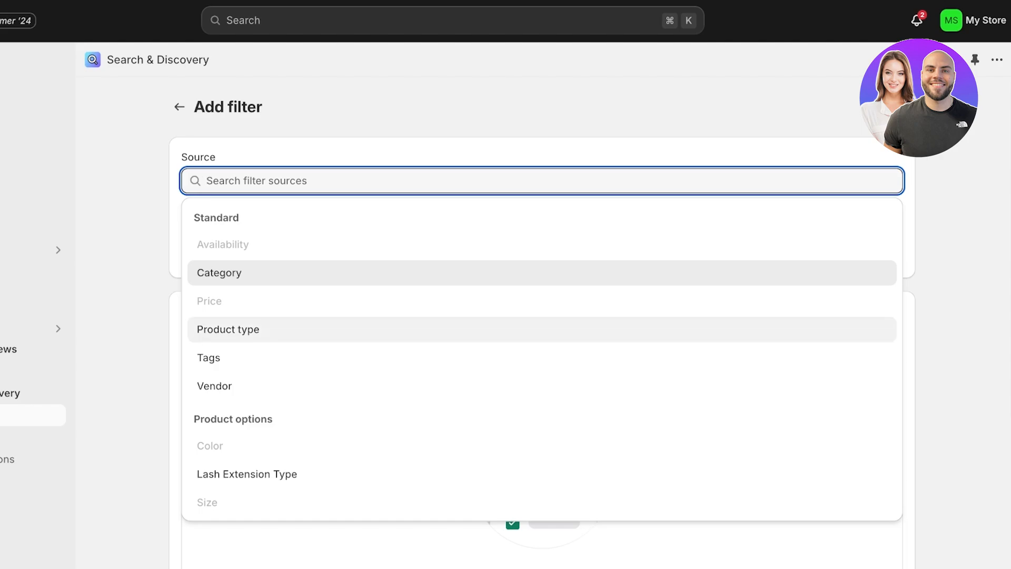
key("Return")
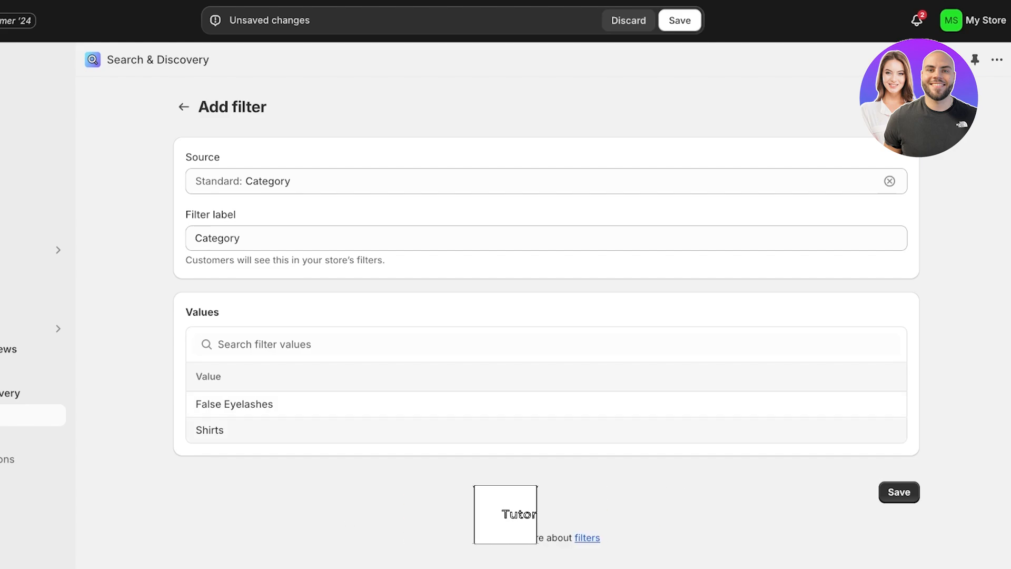
left_click(546, 344)
left_click(546, 430)
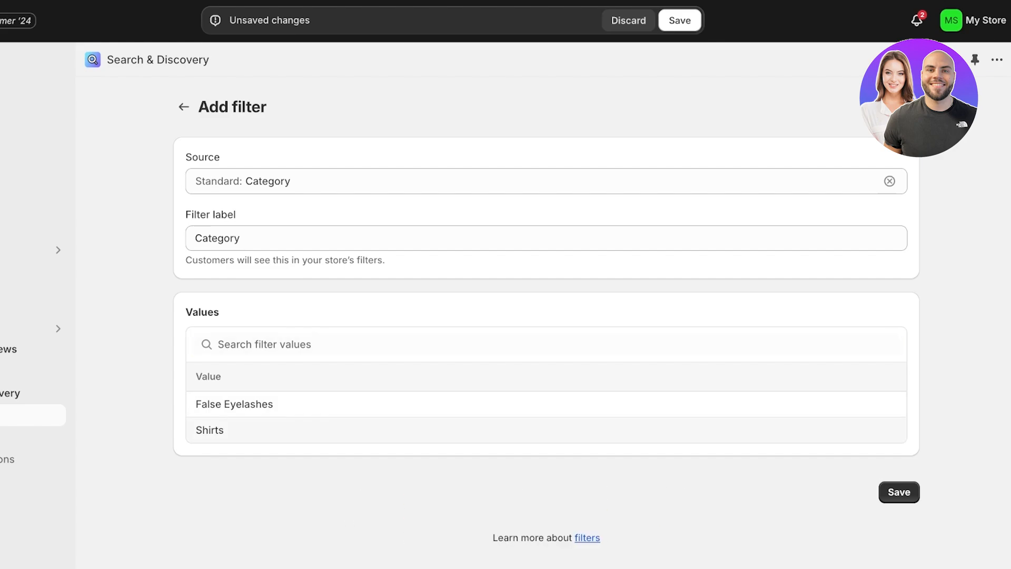
left_click(889, 181)
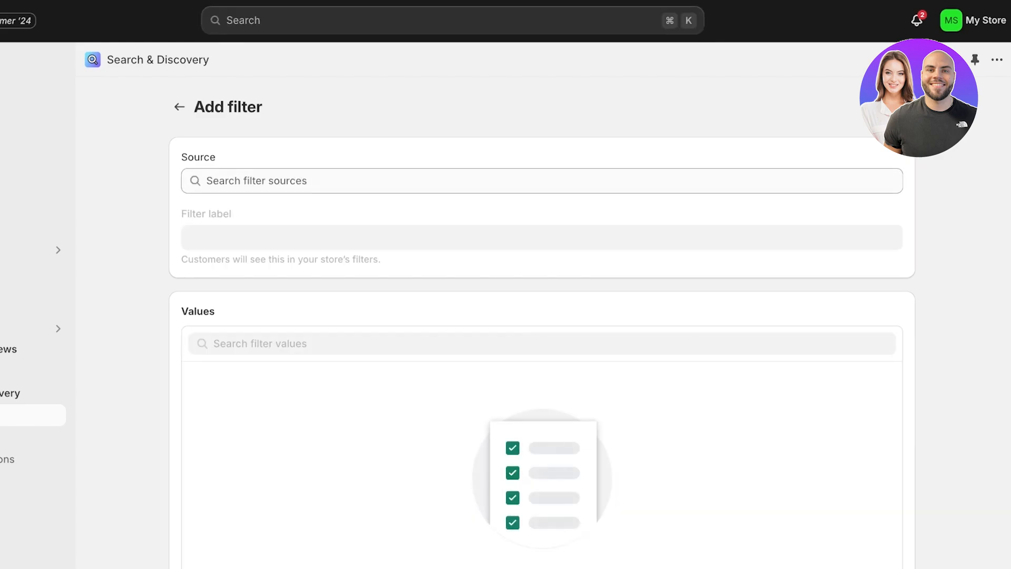
- Choose Tags as the new filter's source and group its T-shirts and Unisex values under the name Uni Sex
left_click(542, 180)
left_click(209, 357)
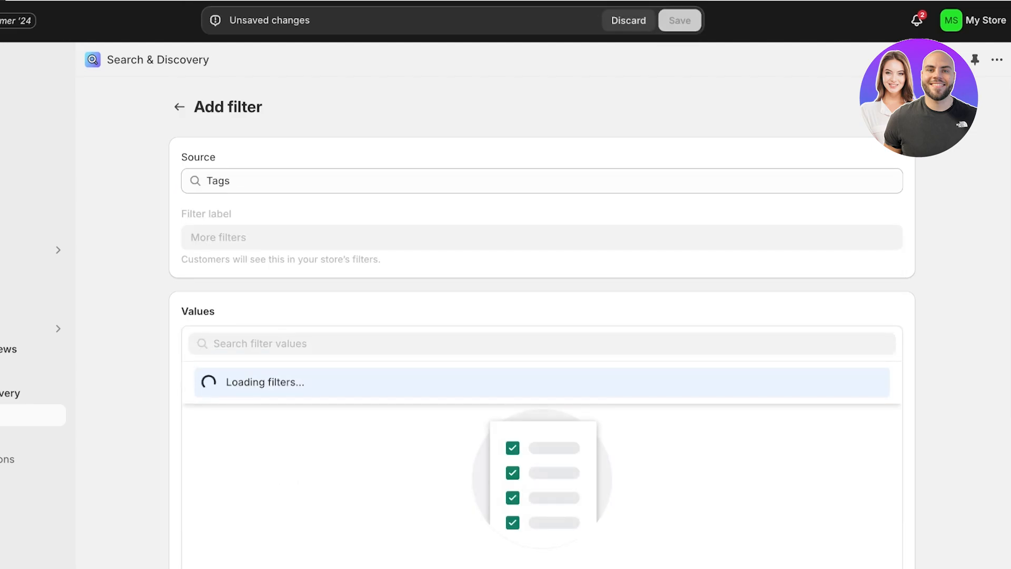
scroll(543, 335, "down", 5)
scroll(542, 347, "down", 2)
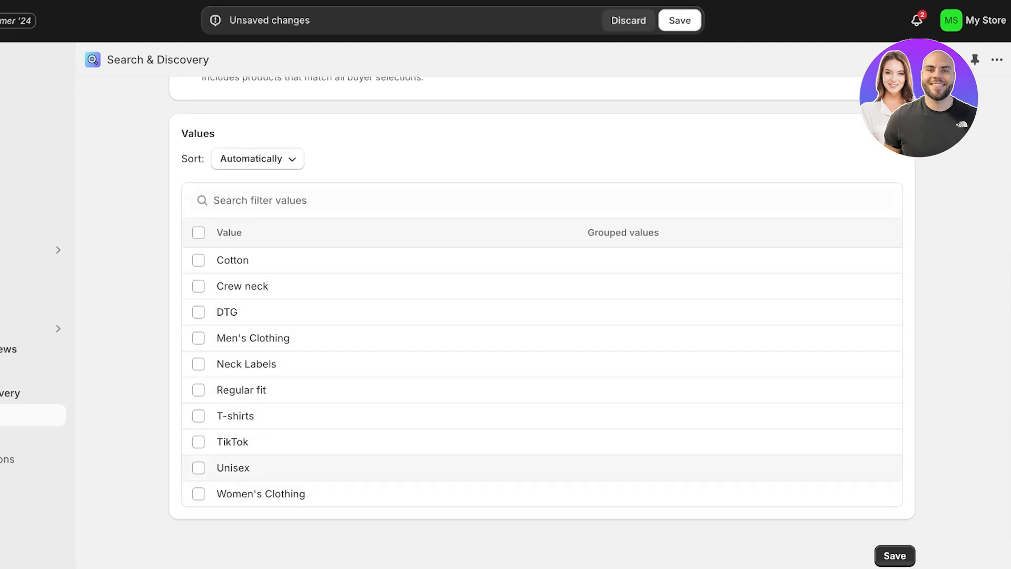
left_click(198, 468)
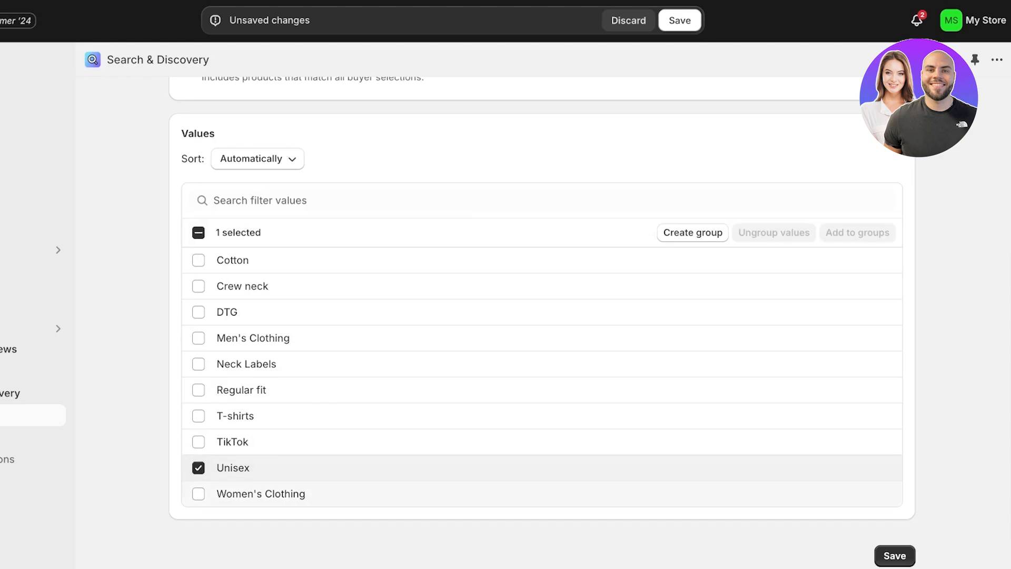
left_click(198, 416)
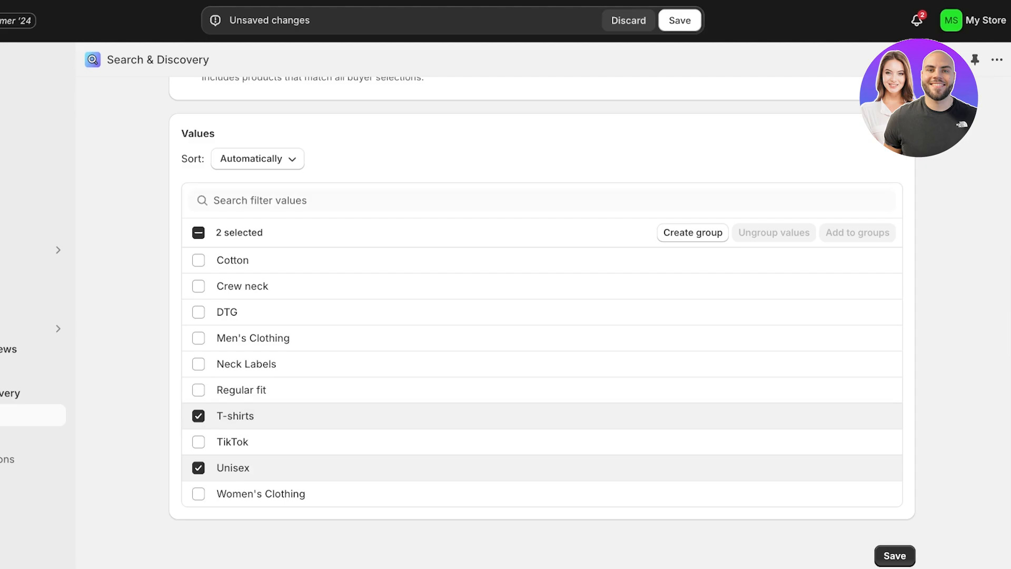
left_click(693, 233)
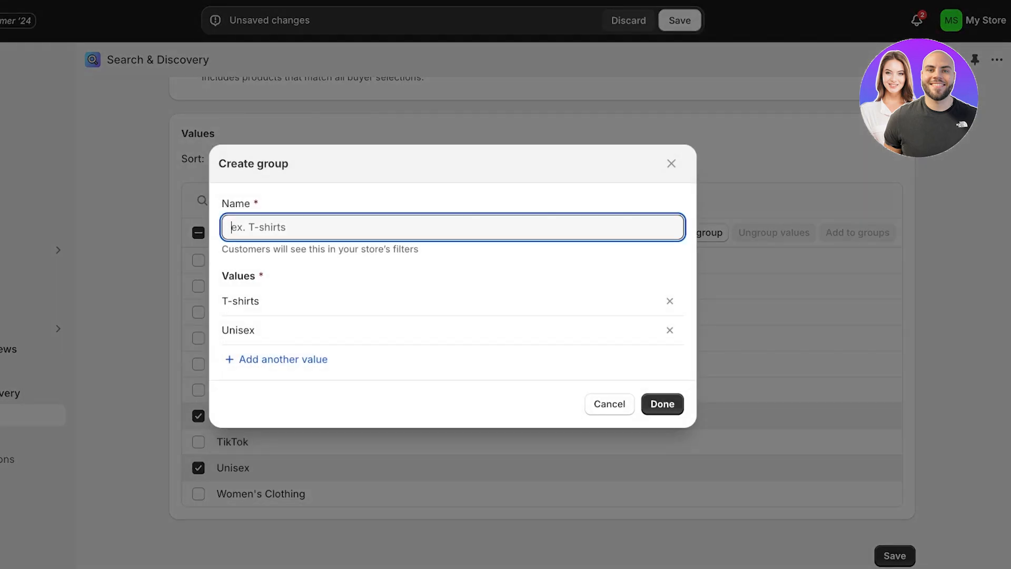
type("Uni Sex")
key("Return")
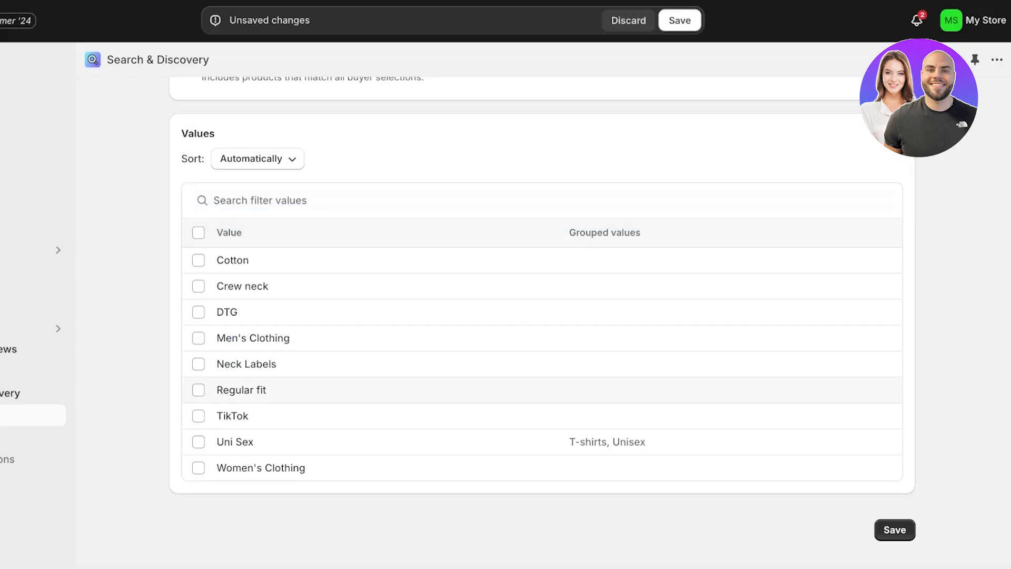
- Review the Tags filter's logic settings and values, and leave the page without saving
scroll(542, 316, "up", 5)
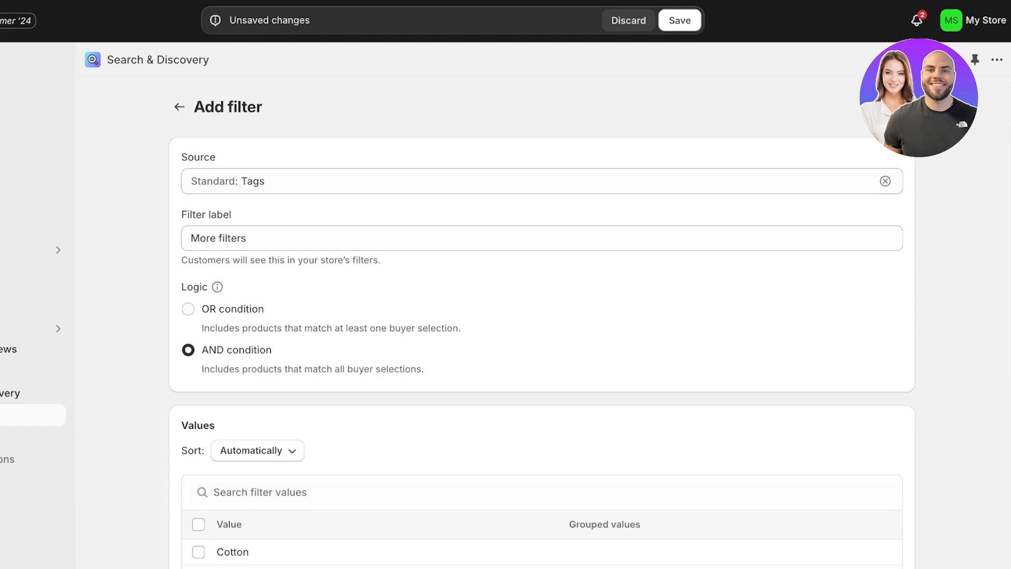
scroll(541, 317, "down", 6)
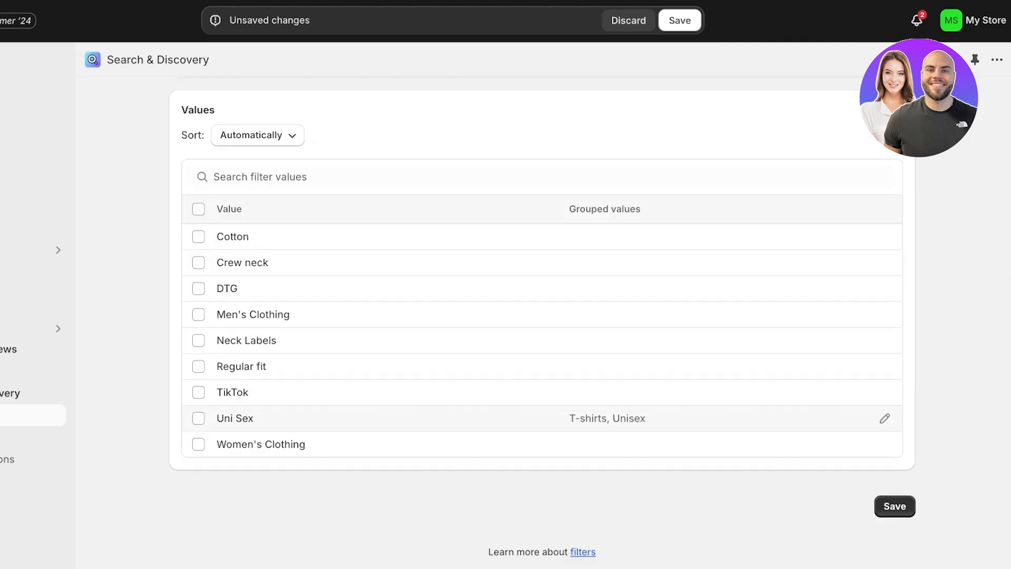
scroll(541, 316, "up", 6)
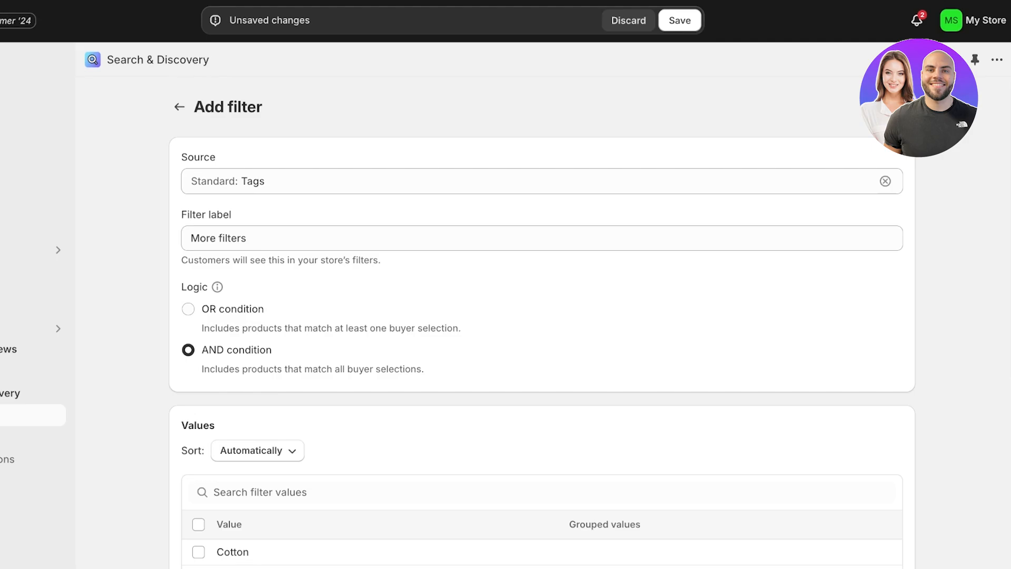
left_click(179, 106)
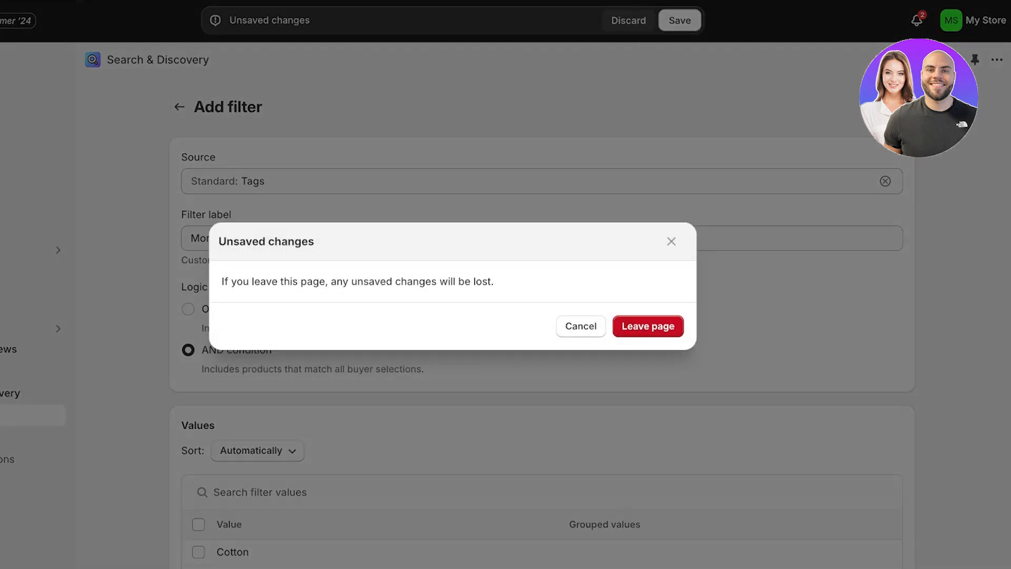
left_click(657, 326)
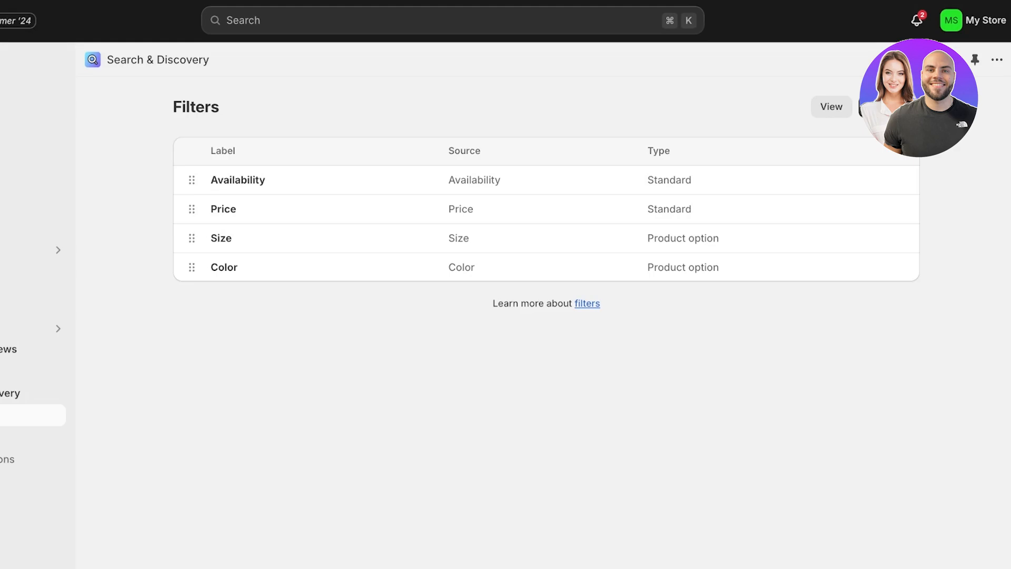
left_click(890, 106)
scroll(543, 295, "down", 4)
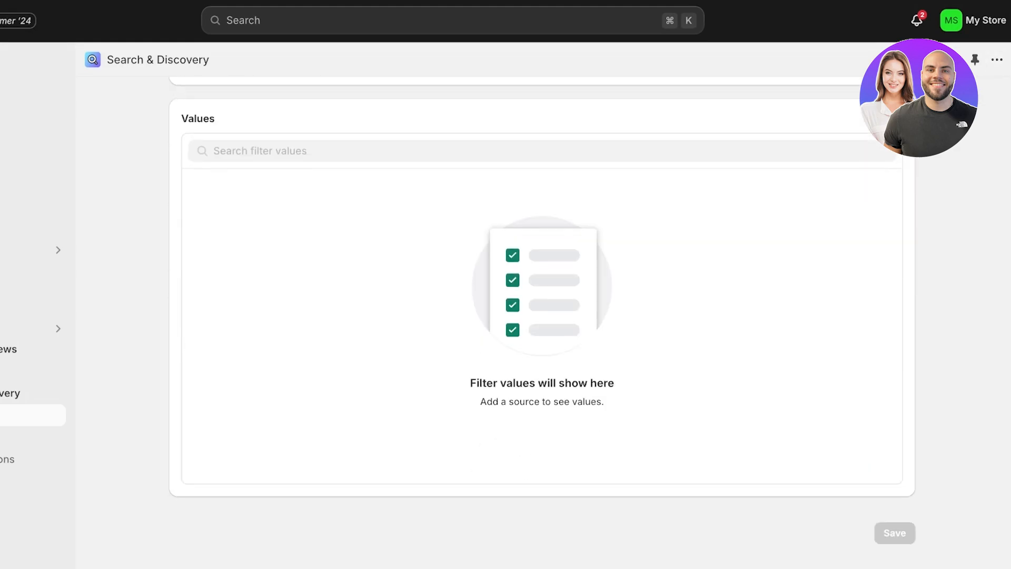
scroll(542, 295, "down", 1)
scroll(543, 295, "up", 4)
left_click(542, 180)
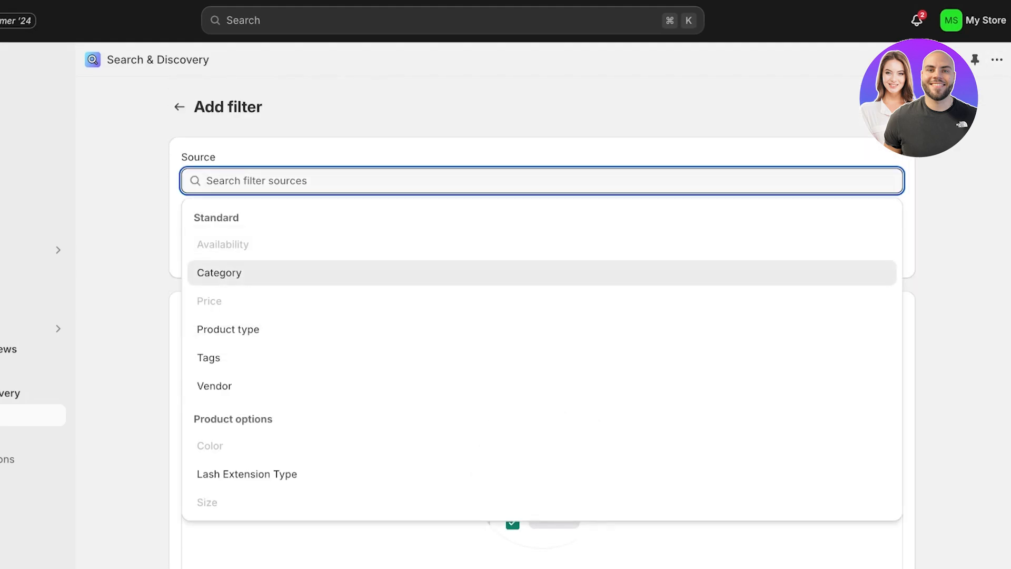
left_click(179, 107)
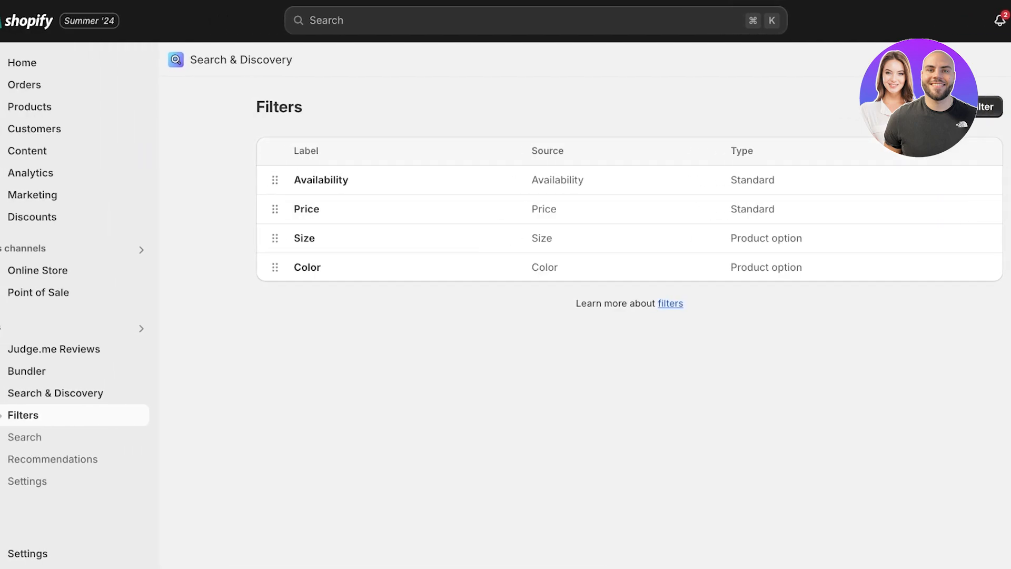
- Start a new search synonym group in Search & Discovery and add top as its first word
left_click(24, 437)
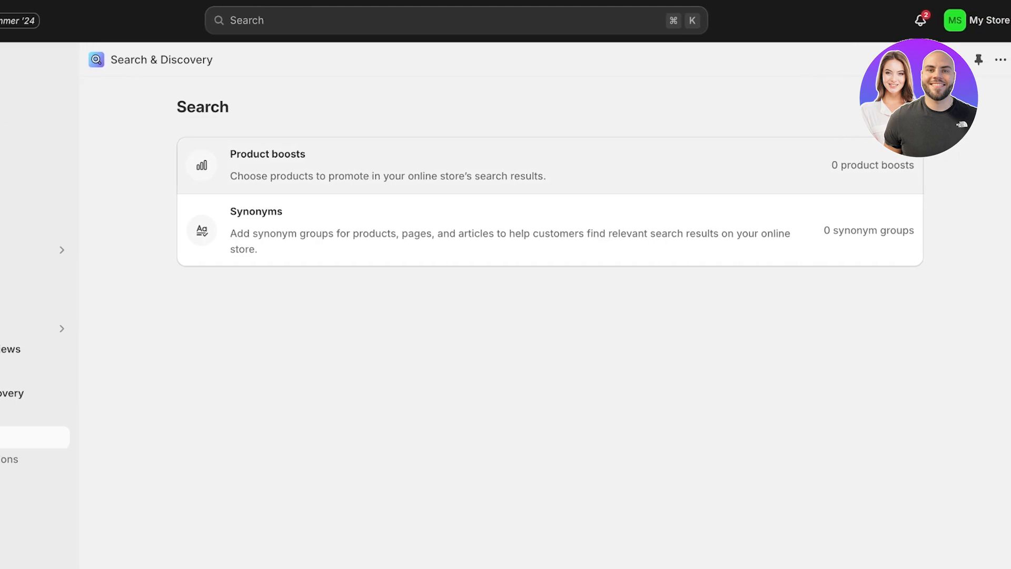
left_click(316, 221)
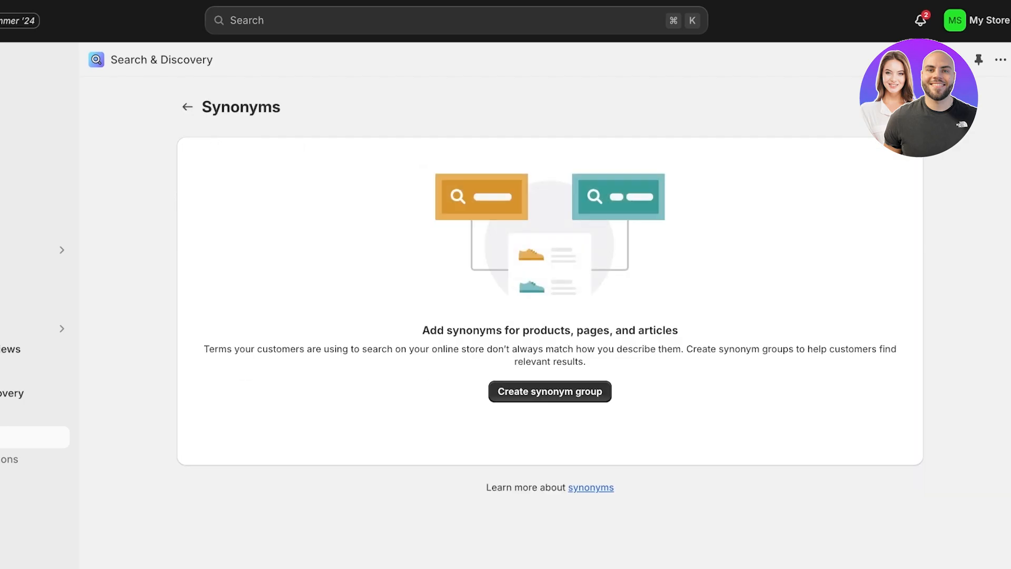
left_click(550, 392)
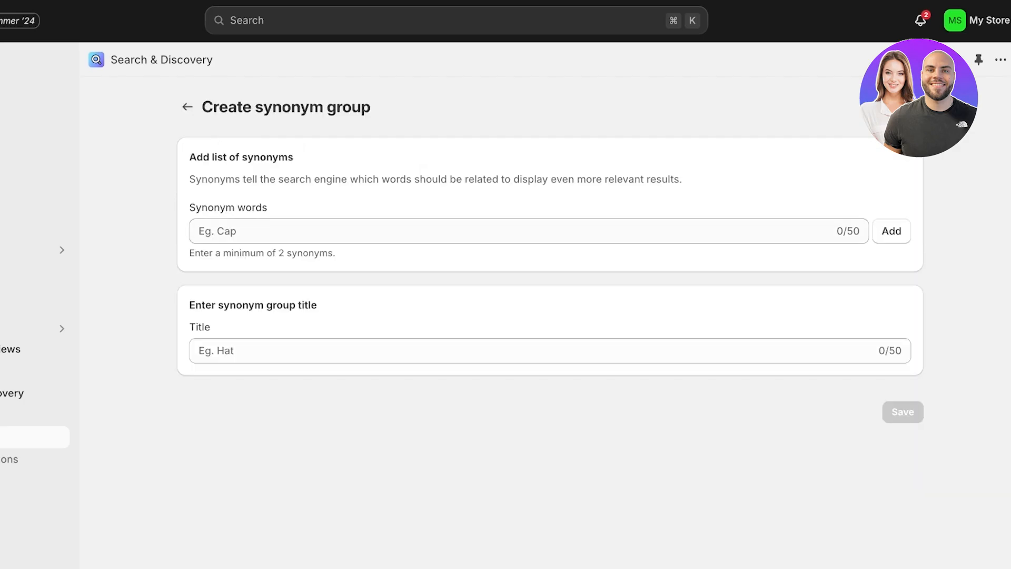
left_click(527, 231)
type("T")
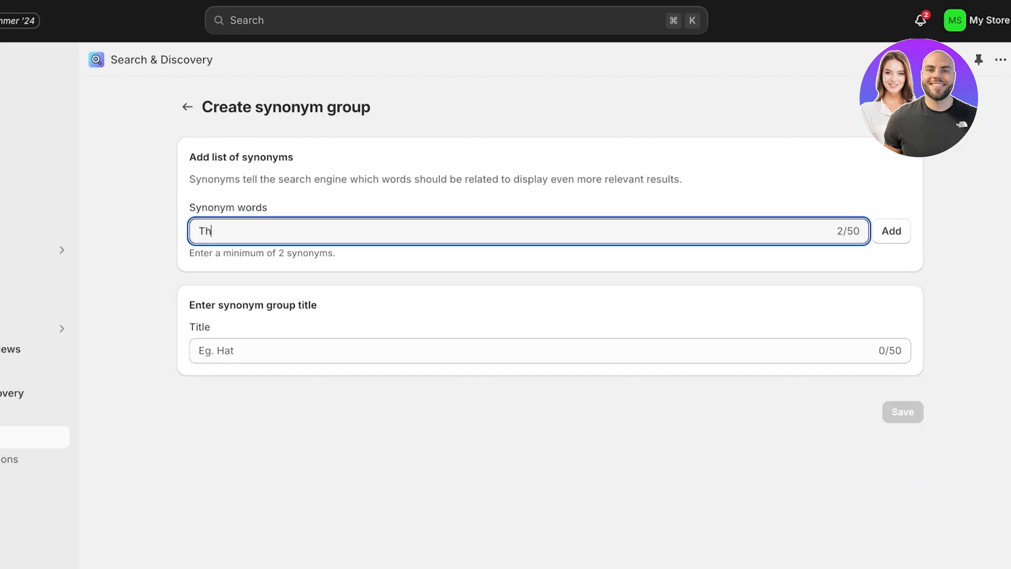
key("BackSpace")
type("top")
key("Return")
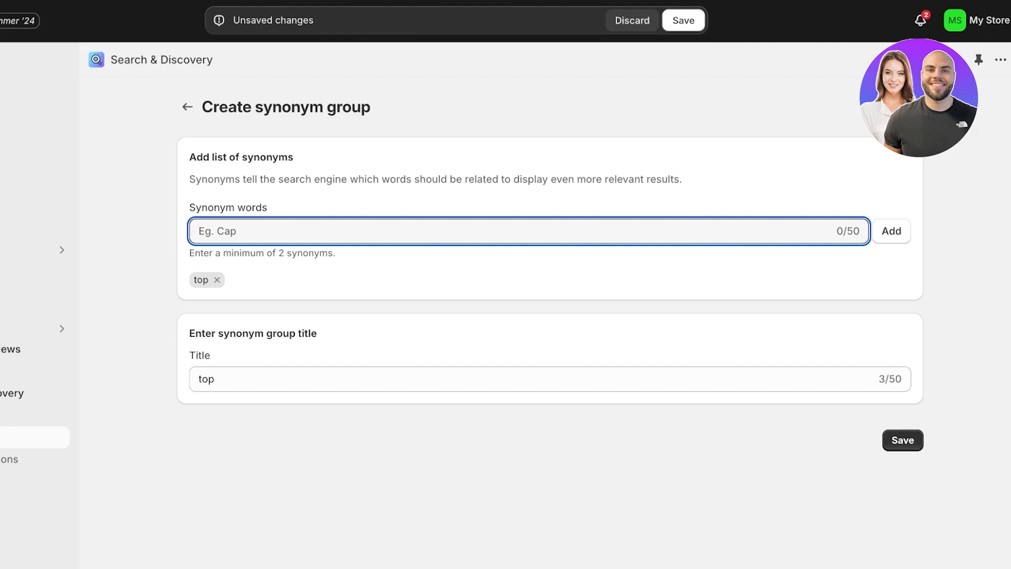
- Add the words tshirt, blouse, upper and tops to the synonym group
type("tshirt")
key("Return")
type("l")
key("BackSpace")
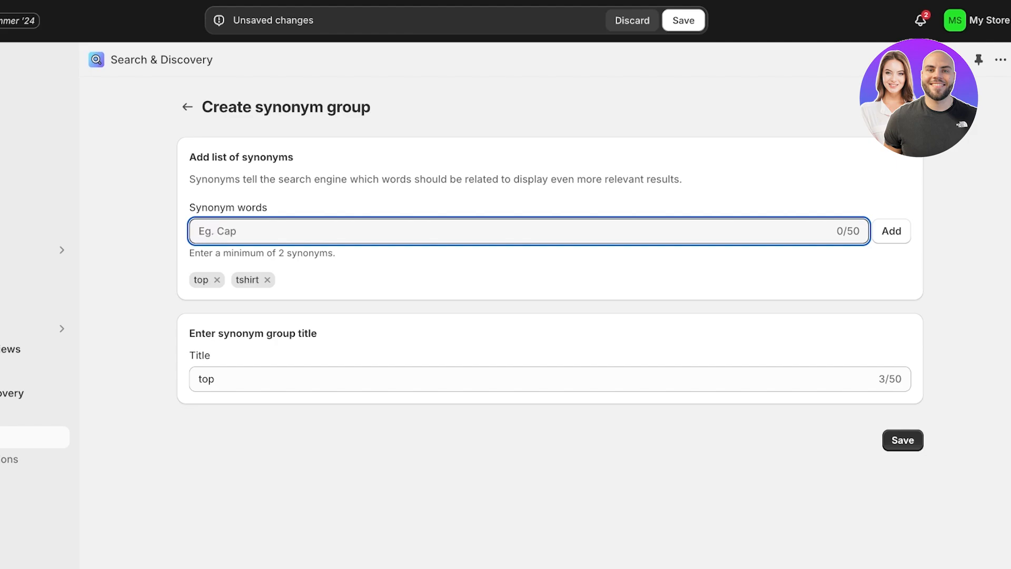
type("blouse")
key("Return")
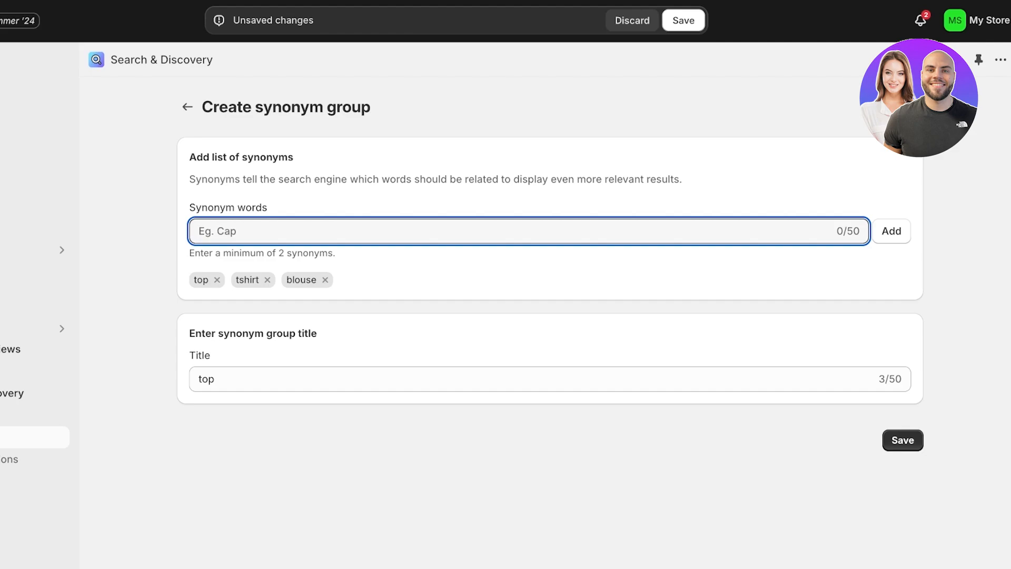
type("upper")
key("Return")
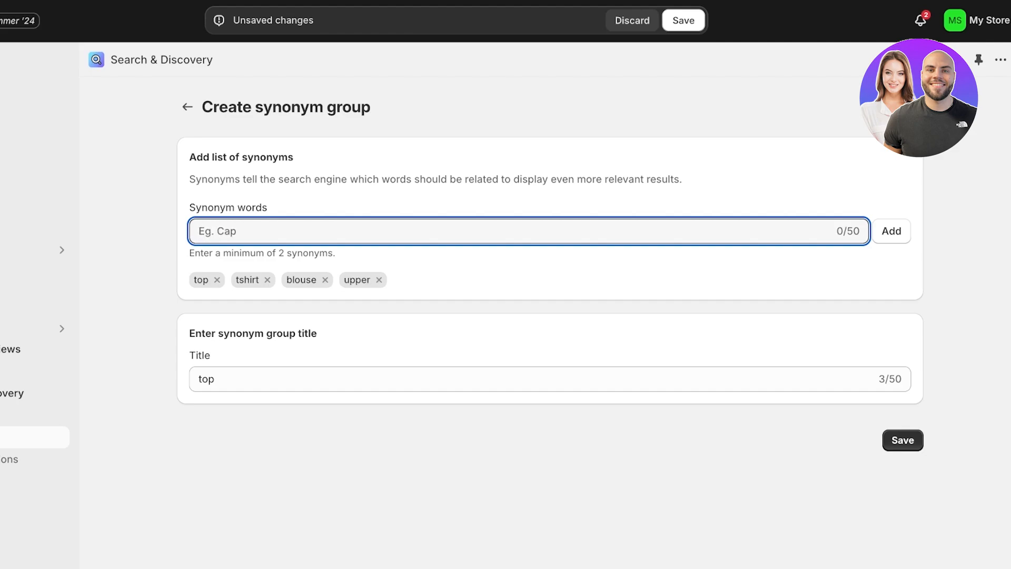
type("tops")
key("Return")
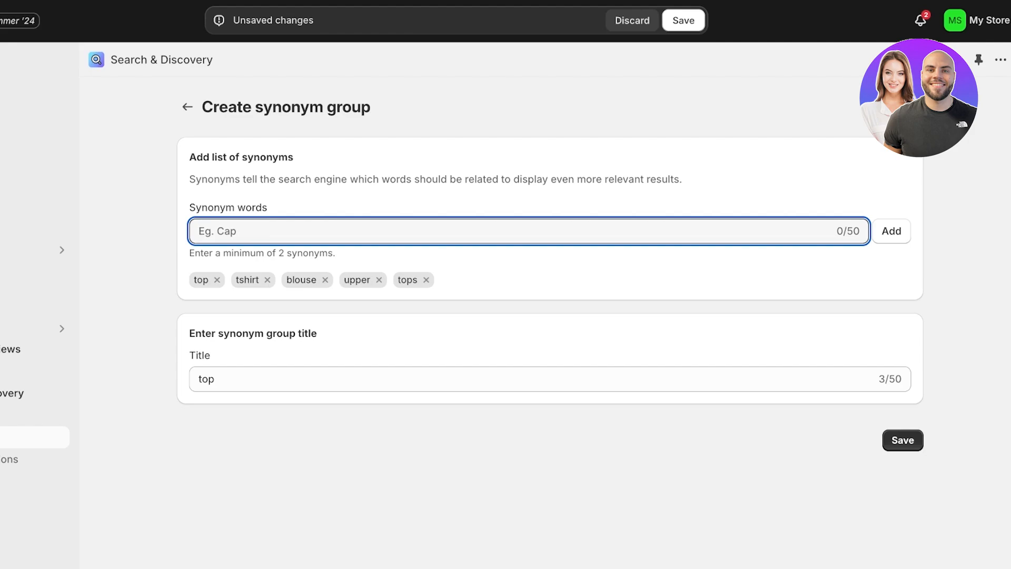
- Extend the synonym group with the words unisex tshirt, button down, shirt and shirts
type("unisex tshirt")
key("Return")
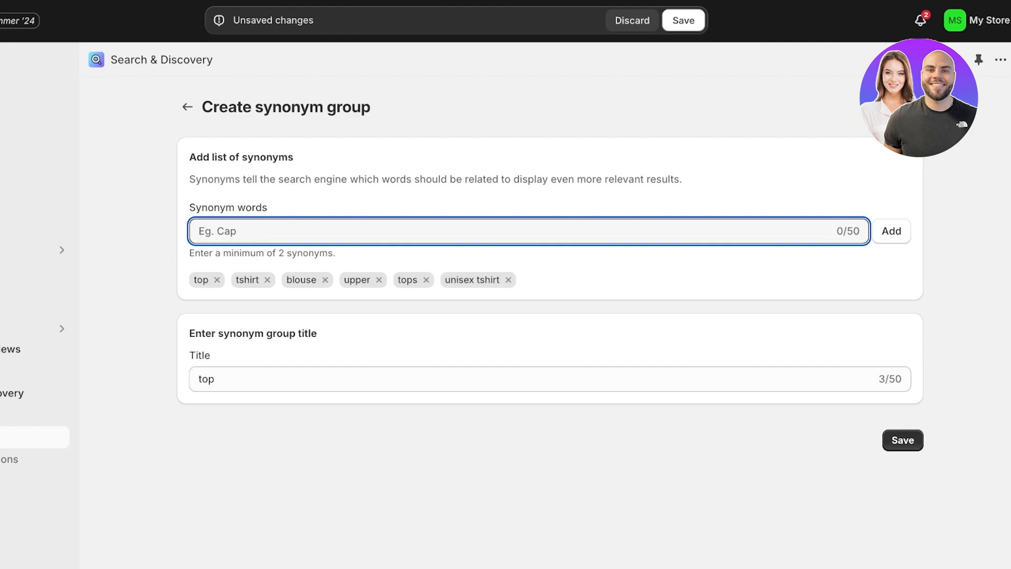
type("button down")
key("Return")
type("shirt")
key("Return")
type("shirts")
key("Return")
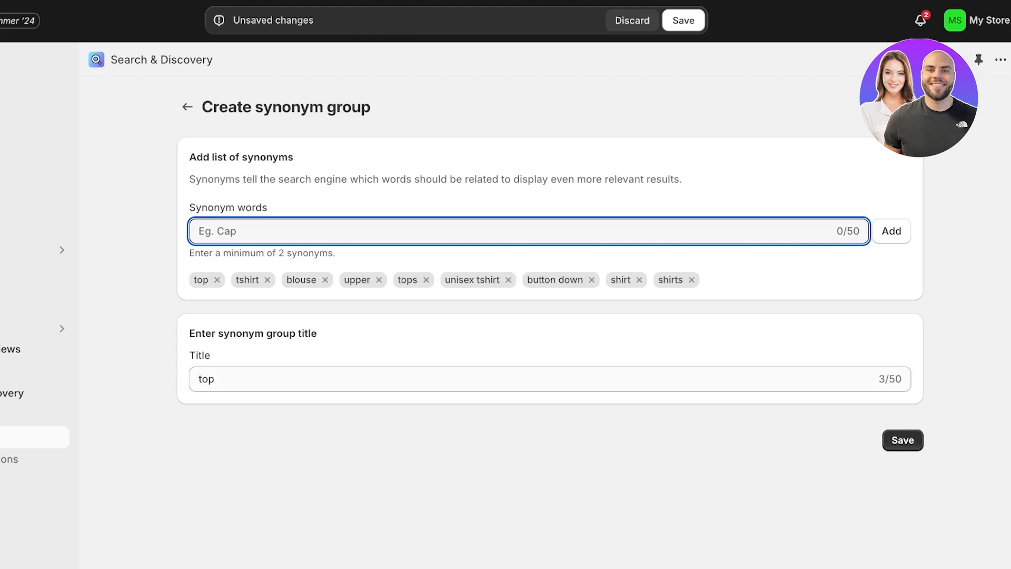
- Change the synonym group's title to Tops and save the group
double_click(212, 379)
type("Tops")
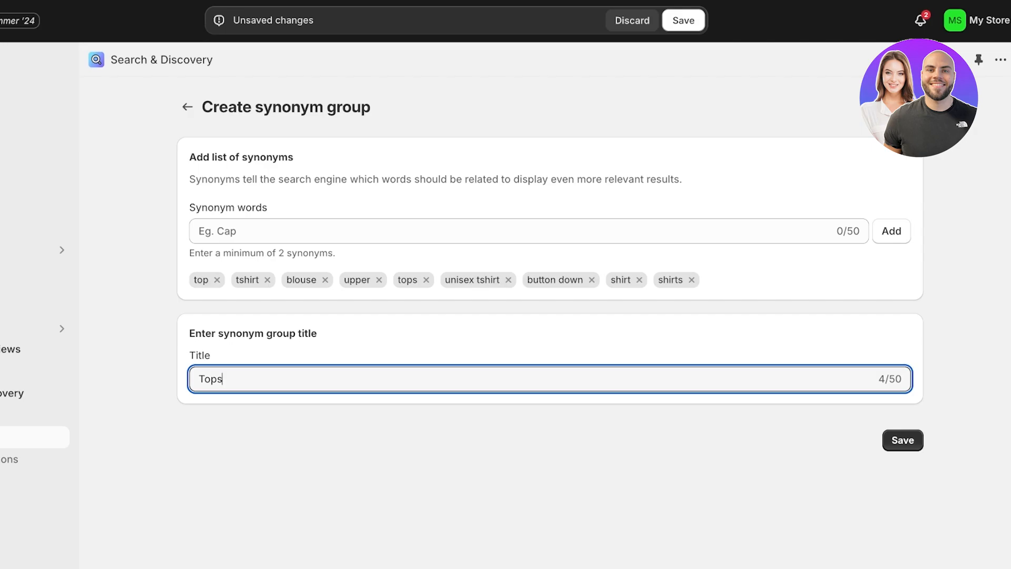
key("Return")
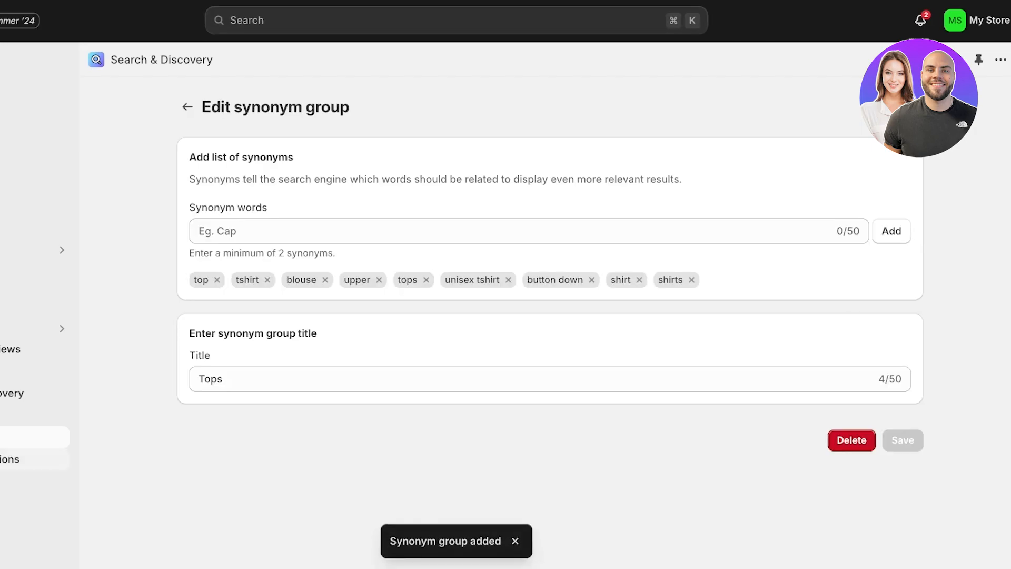
- Add Bracelet Printed Tee as a complementary product in the Linen Shirt's product recommendations and save
left_click(10, 459)
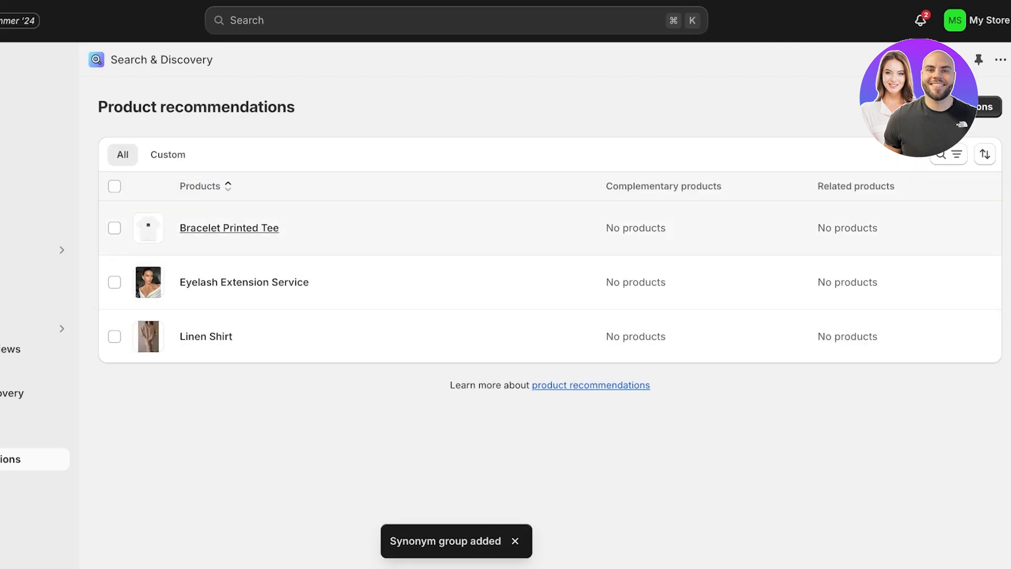
left_click(206, 336)
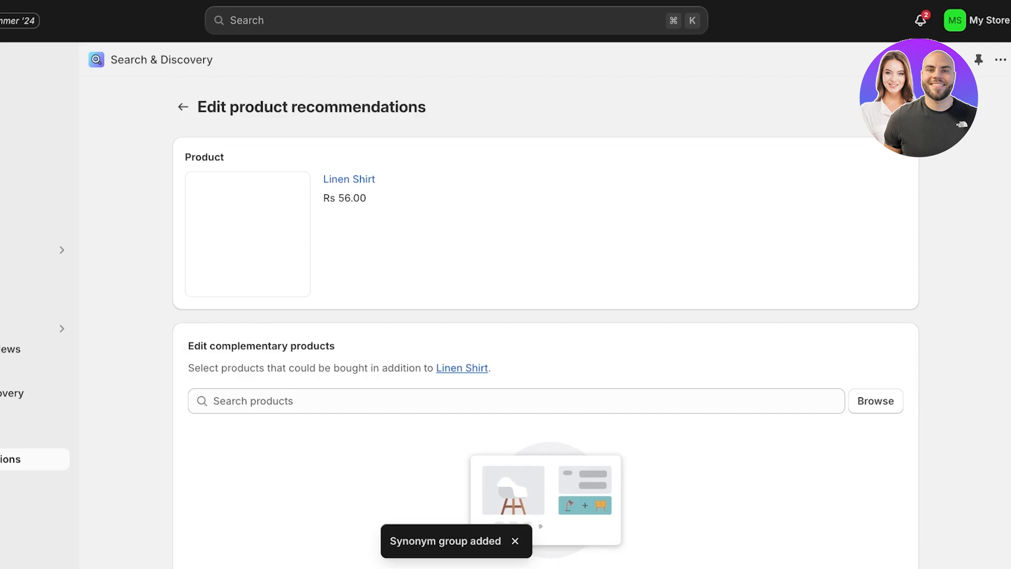
scroll(546, 316, "down", 4)
left_click(516, 217)
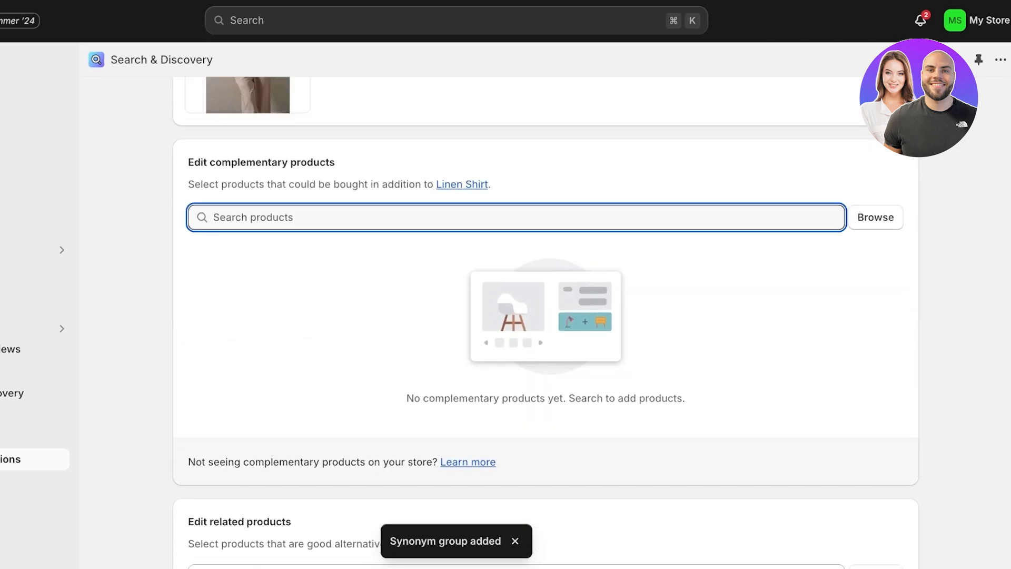
left_click(876, 217)
left_click(232, 228)
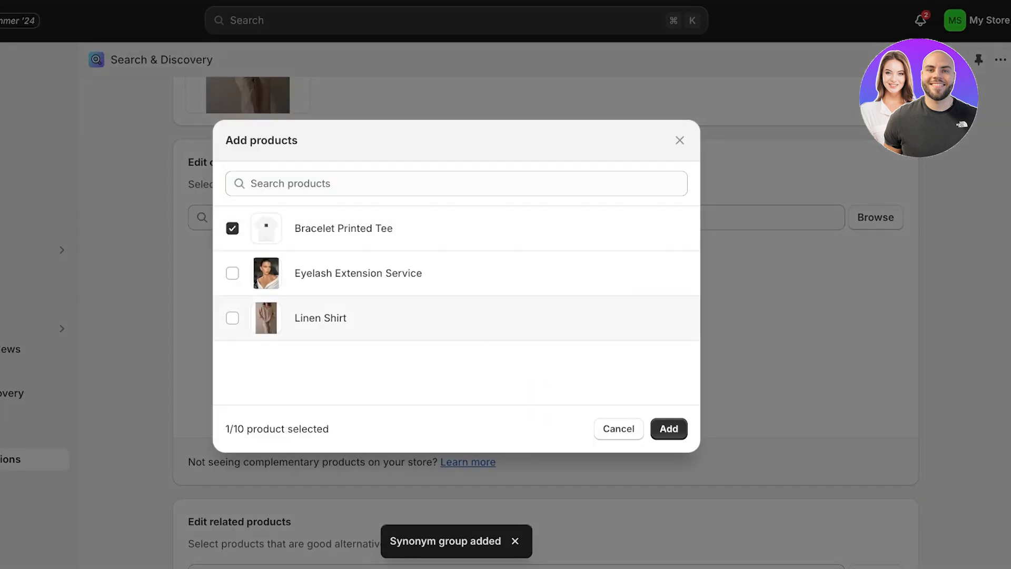
left_click(669, 429)
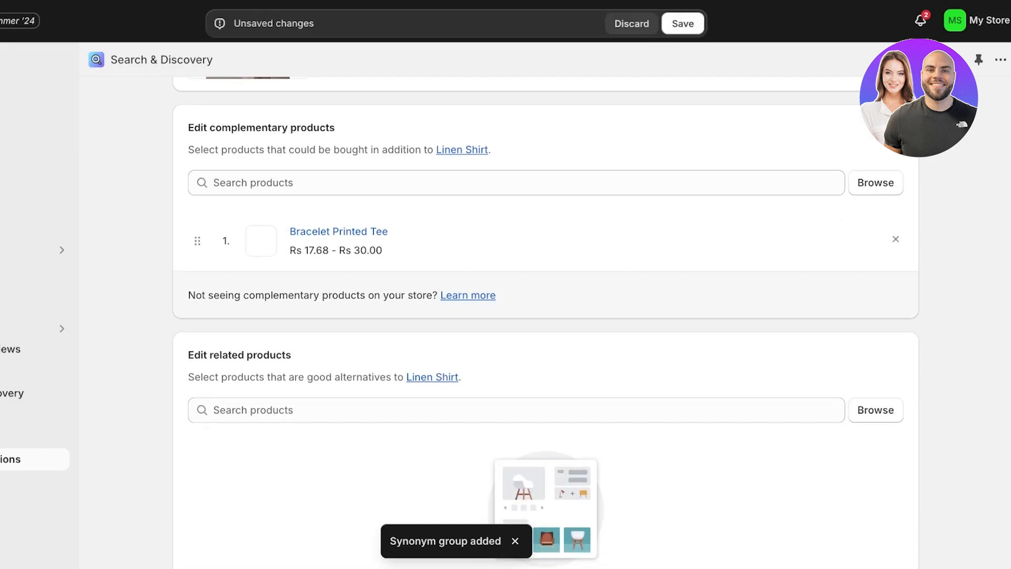
scroll(546, 316, "down", 3)
scroll(545, 323, "down", 1)
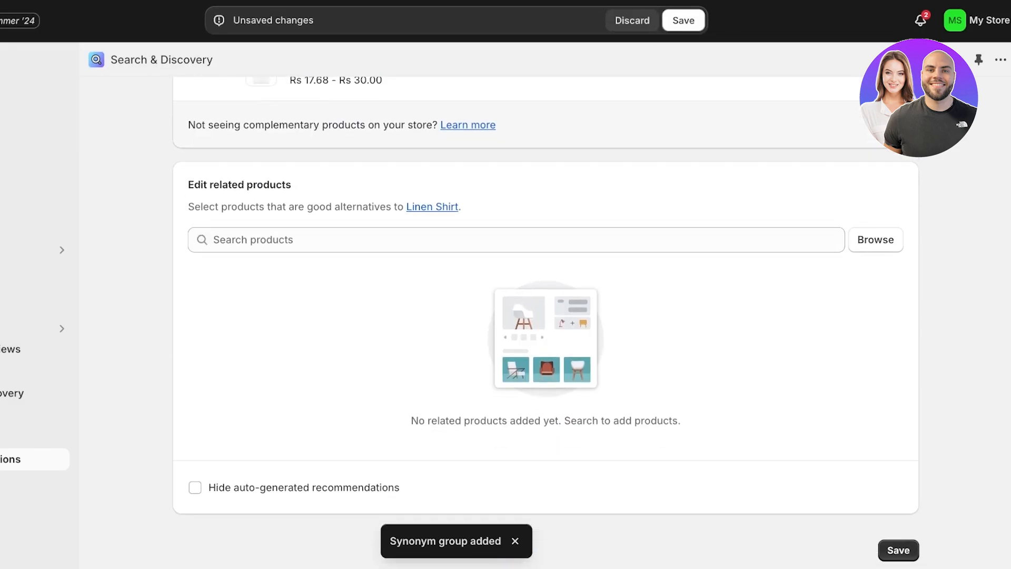
left_click(899, 551)
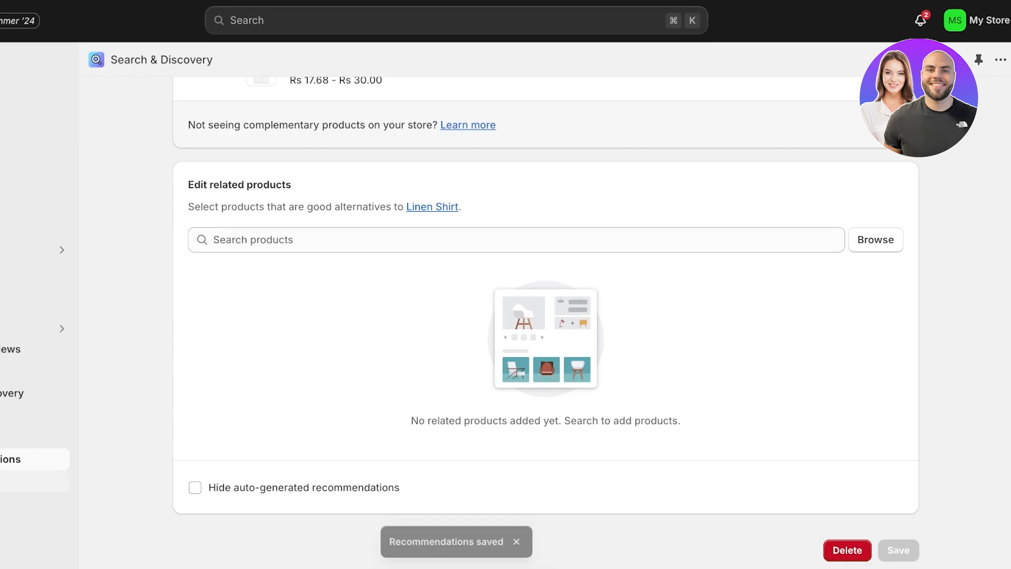
- Review the Search & Discovery settings for empty filter values, search results and predictive search results
left_click(21, 482)
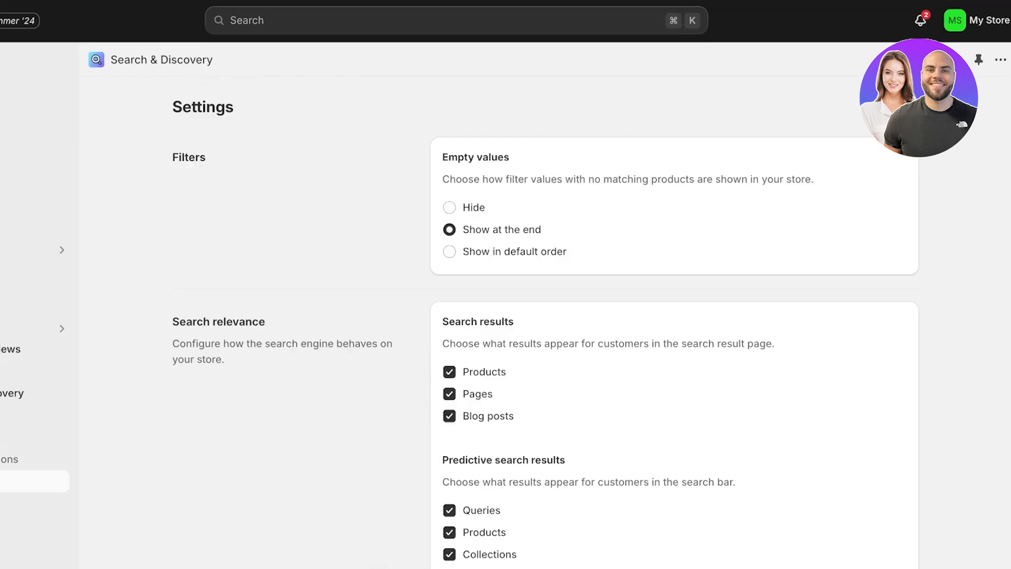
scroll(675, 322, "down", 5)
scroll(675, 323, "up", 5)
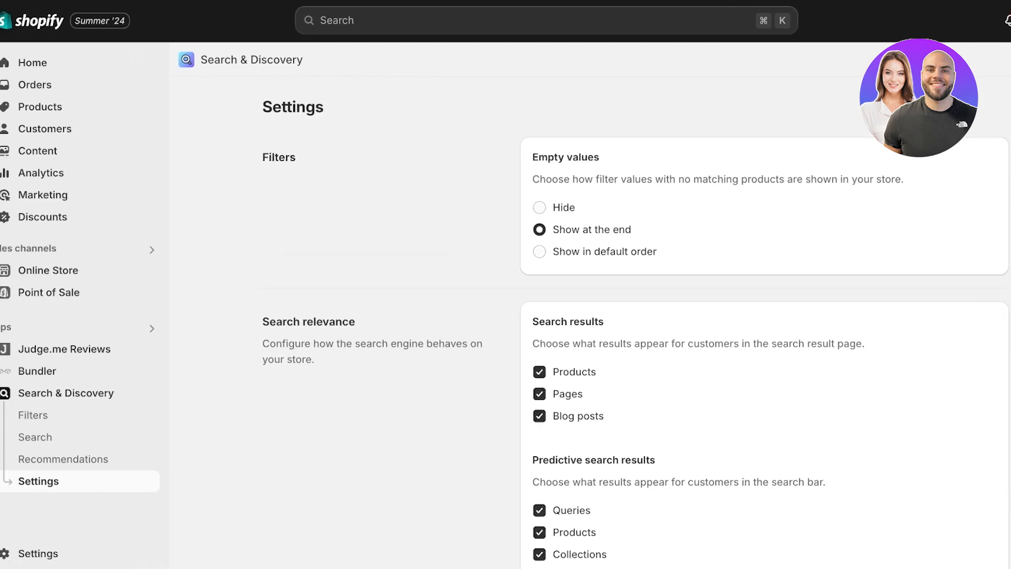
- Open the live online store and go from its home page to the full product listing
left_click(48, 270)
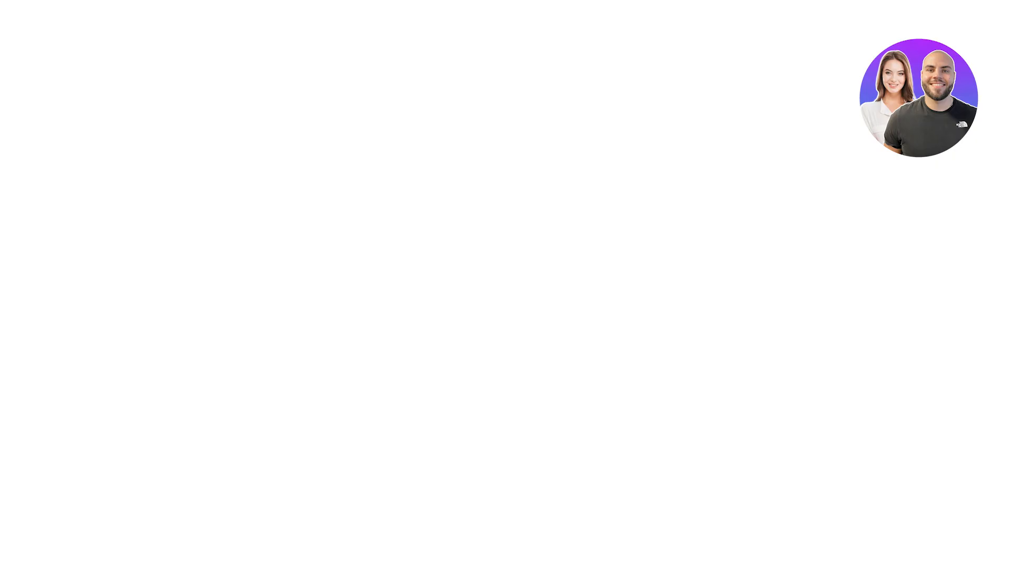
scroll(200, 210, "down", 10)
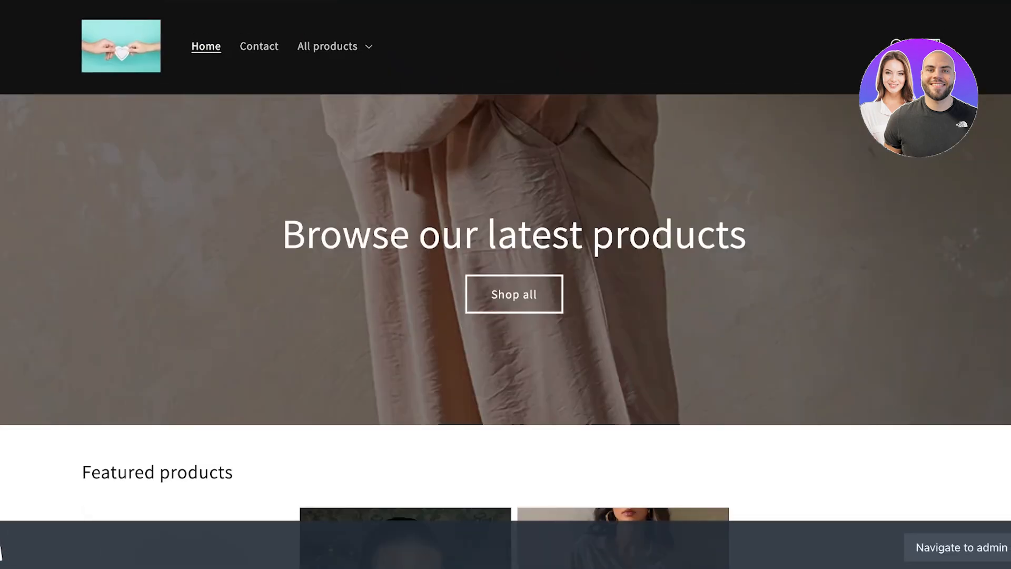
left_click(502, 295)
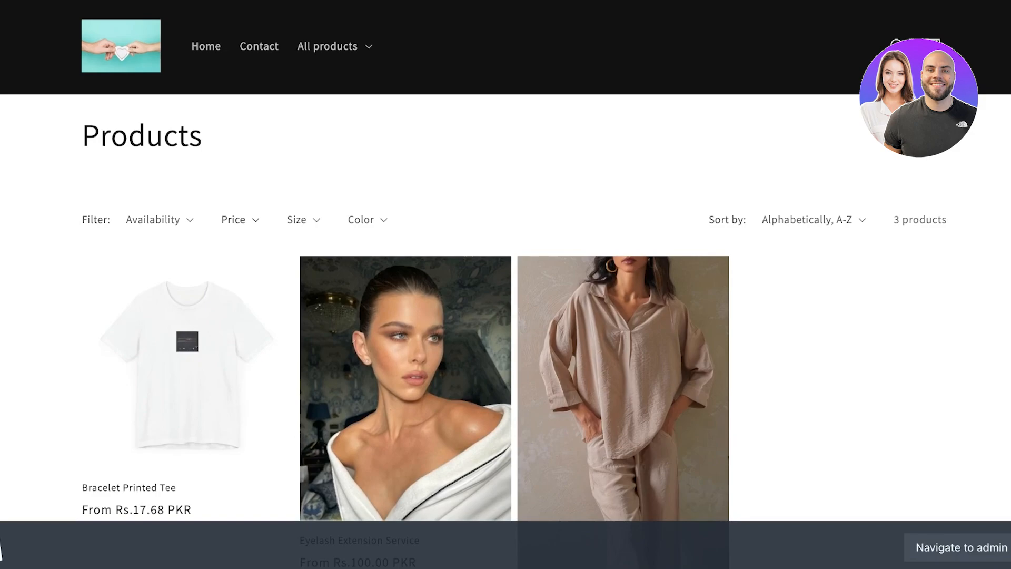
- Inspect the options offered by the Availability, Size and Color filters on the storefront's Products page
left_click(160, 220)
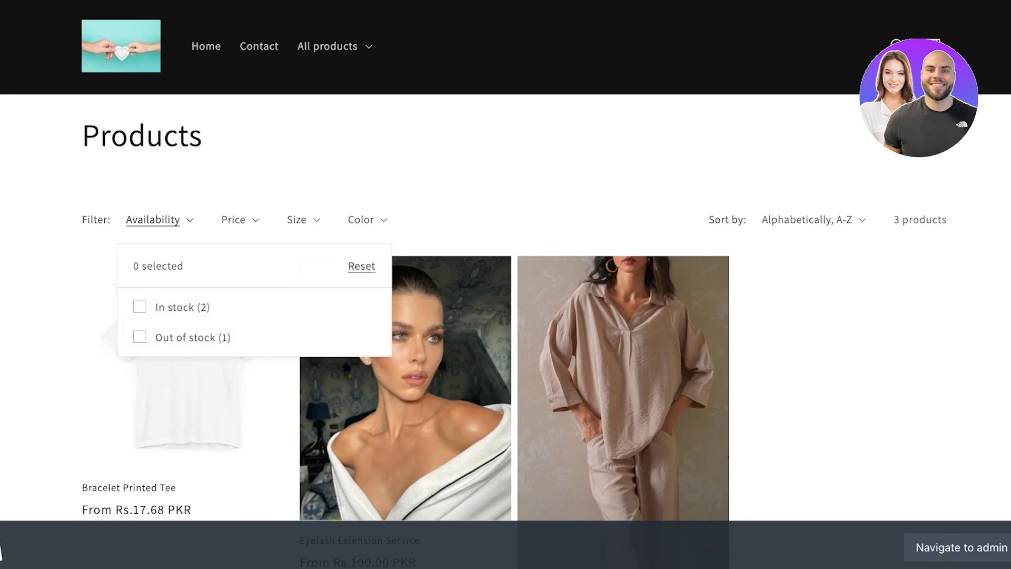
left_click(160, 220)
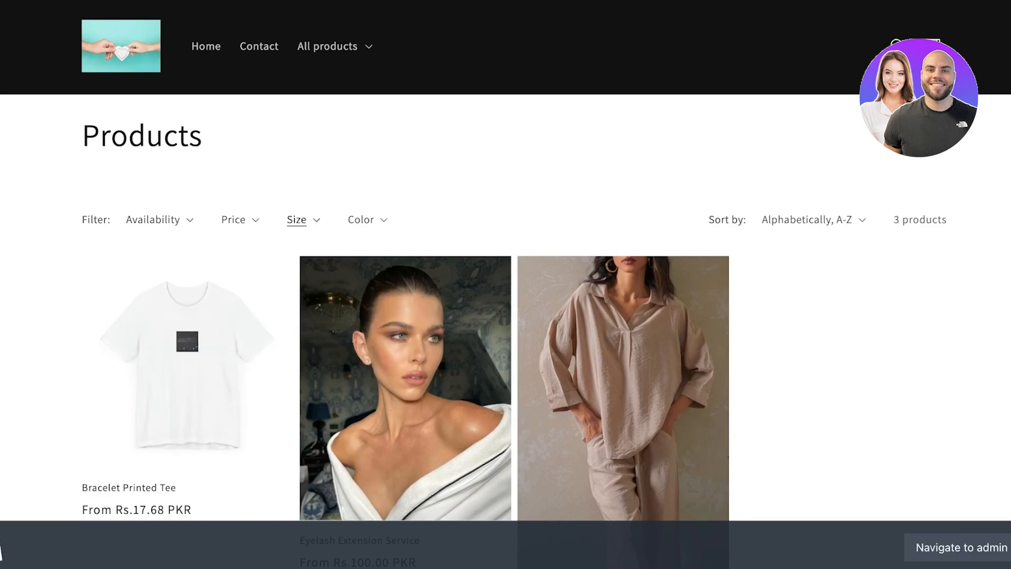
left_click(302, 220)
left_click(303, 220)
left_click(361, 220)
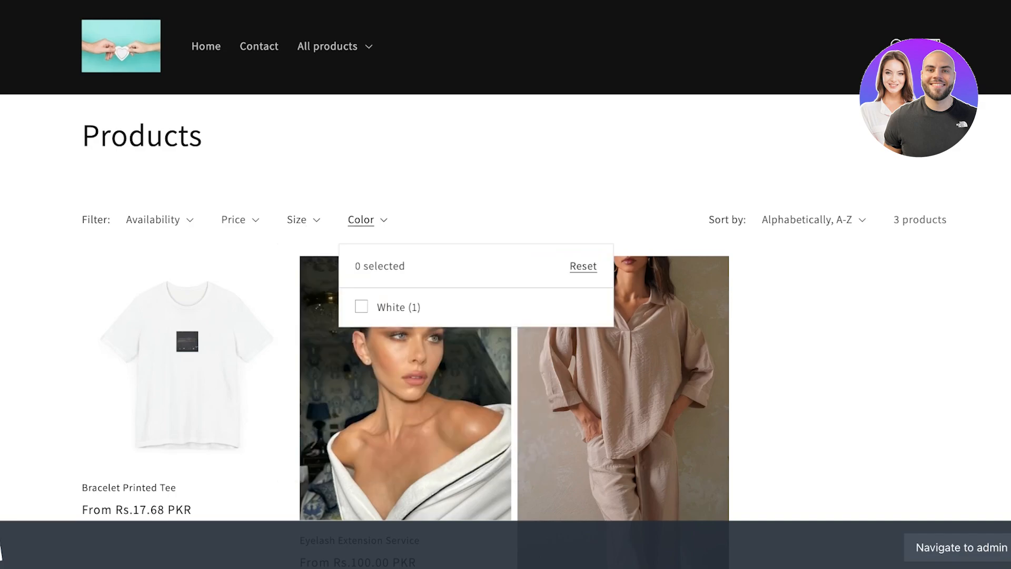
left_click(361, 220)
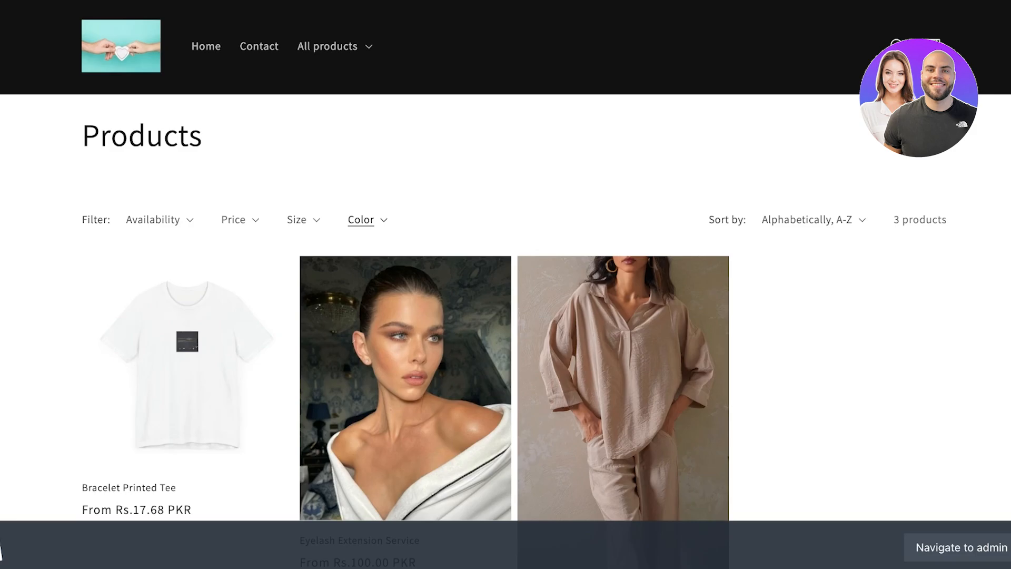
- Filter the storefront's products by the color White and look over the filtered listing
left_click(361, 219)
left_click(362, 302)
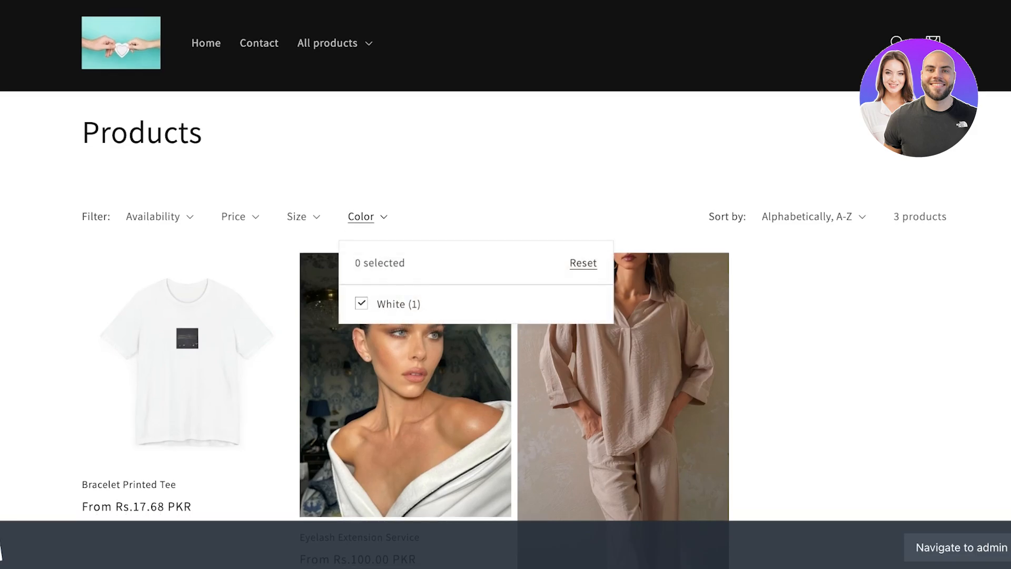
left_click(361, 219)
scroll(506, 316, "down", 1)
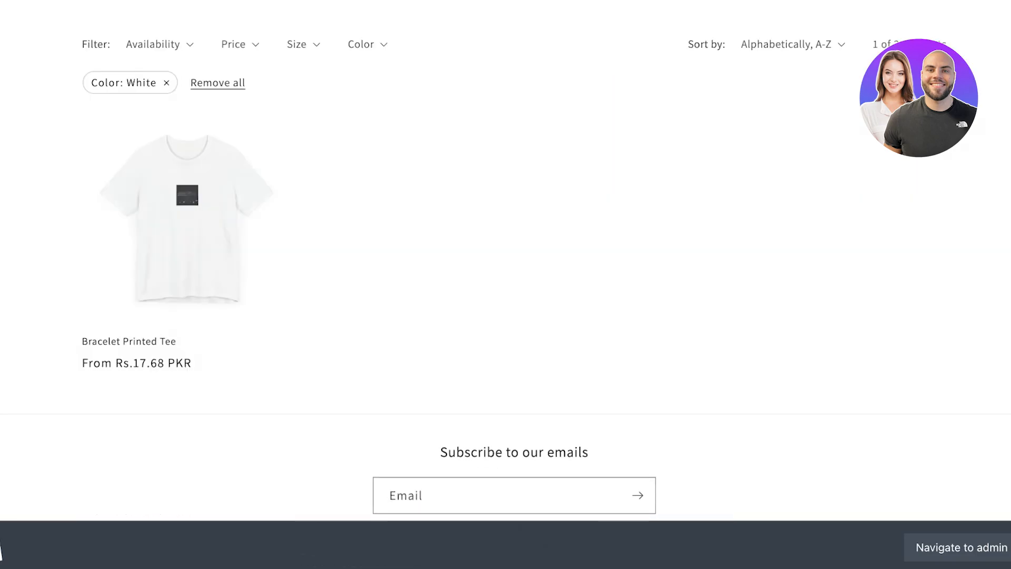
scroll(505, 285, "up", 3)
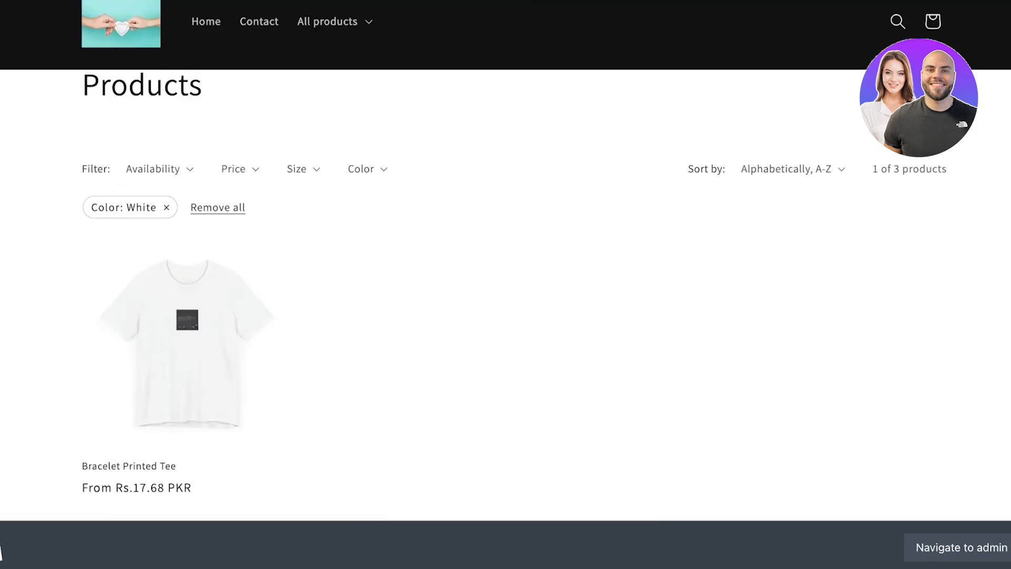